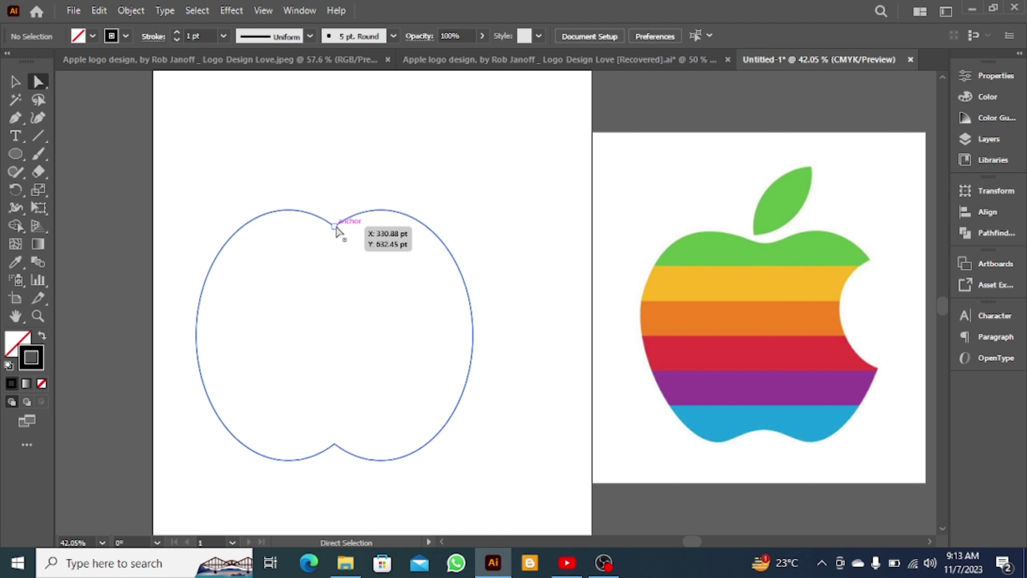
Round the top notch of the apple outline with a corner radius of about 62 pt and round the bottom notch
click(337, 222)
drag(336, 225, 335, 191)
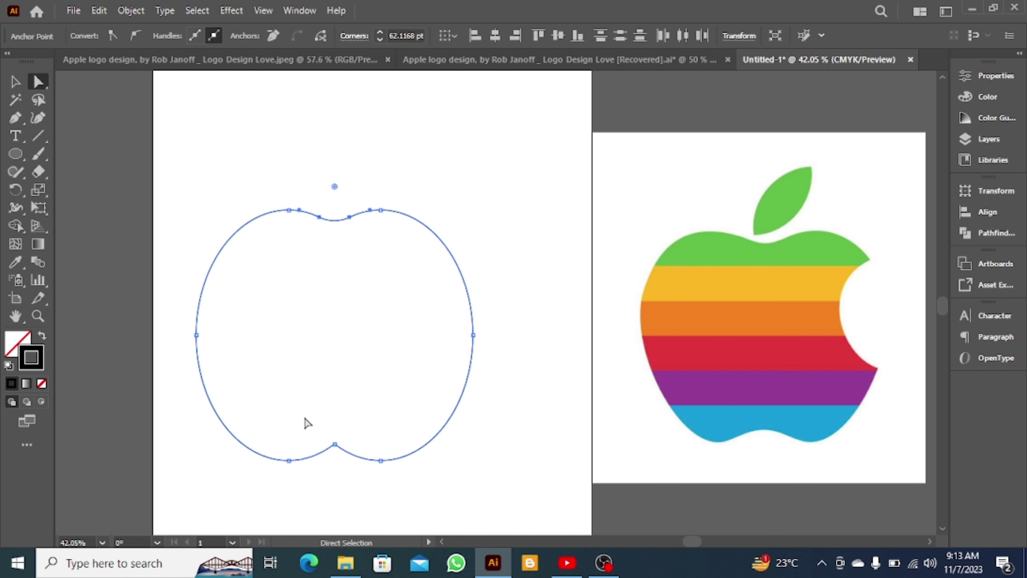
click(335, 444)
drag(334, 460, 335, 466)
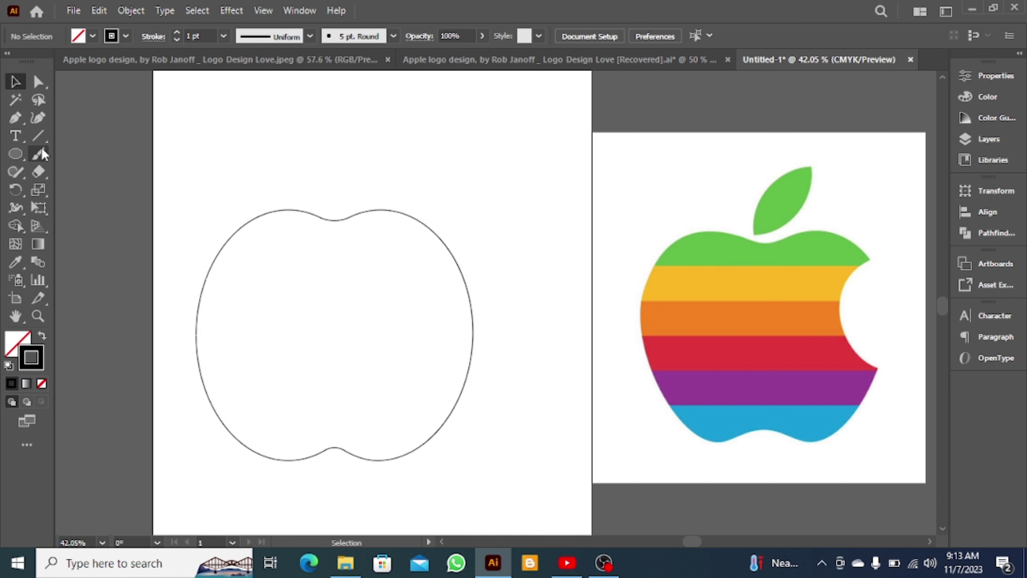
Draw a horizontal line across the upper part of the apple and repeat it downward to make five evenly spaced lines
click(38, 135)
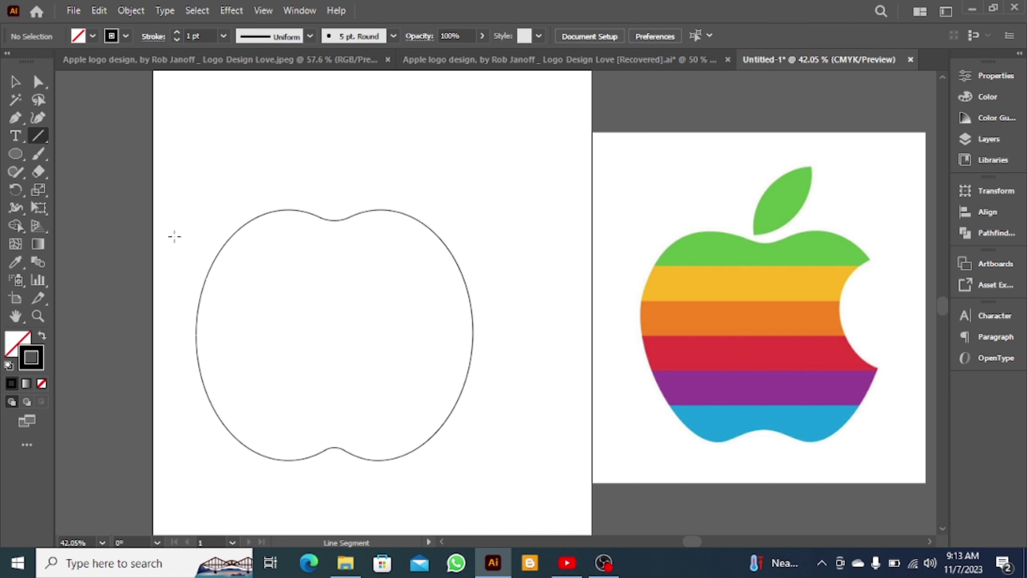
drag(176, 246, 498, 246)
click(14, 84)
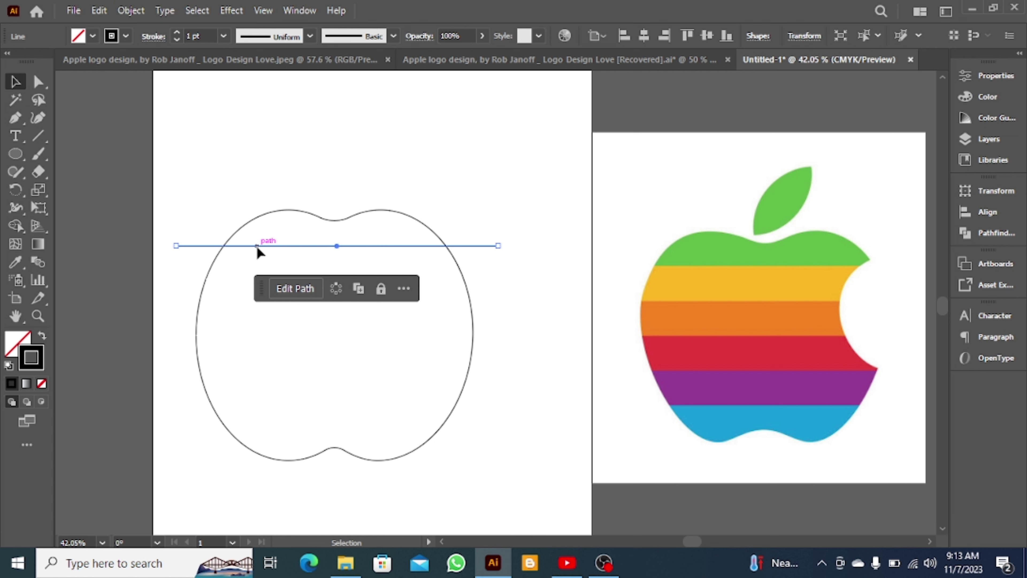
drag(258, 248, 257, 284)
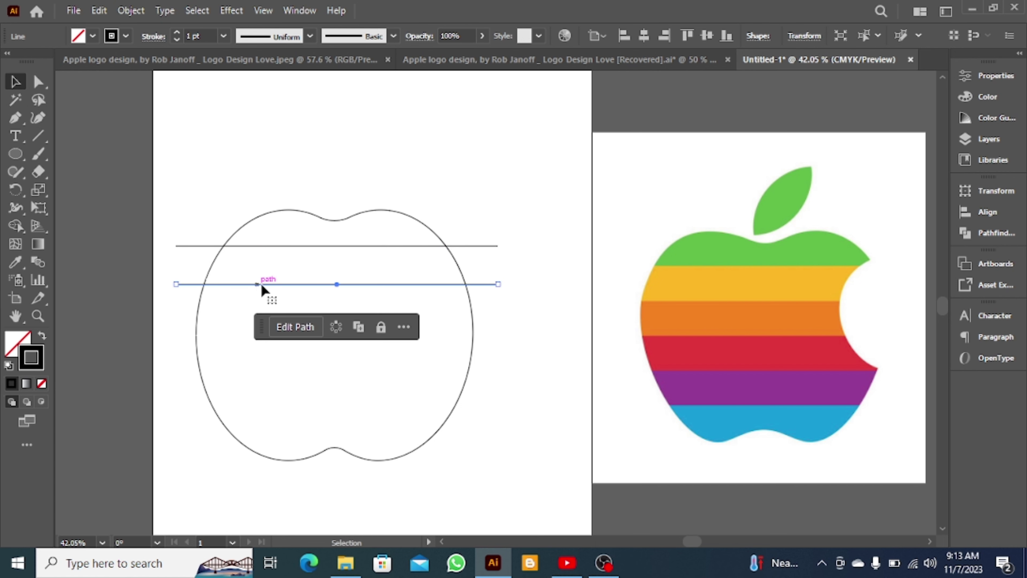
key(ctrl+d)
key(ctrl+d)
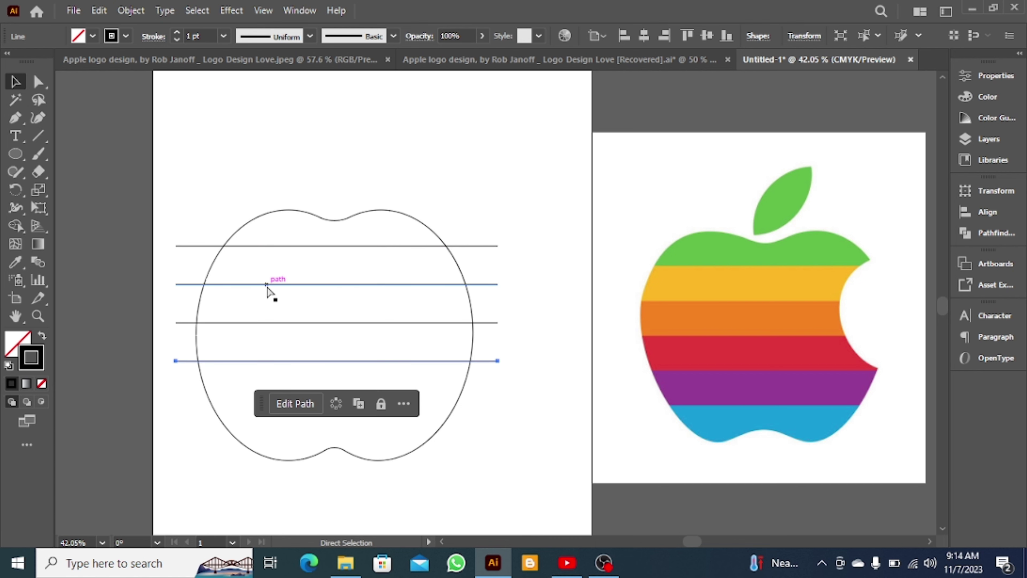
key(ctrl+d)
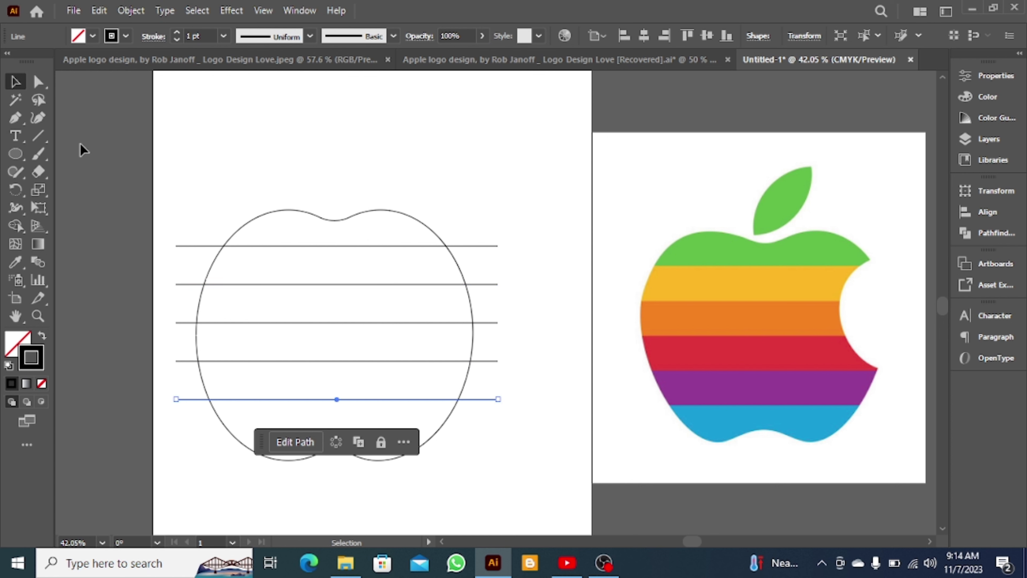
Draw a horizontal line about 571 pt long touching the apple's top edge and copy it to the bottom edge
click(40, 134)
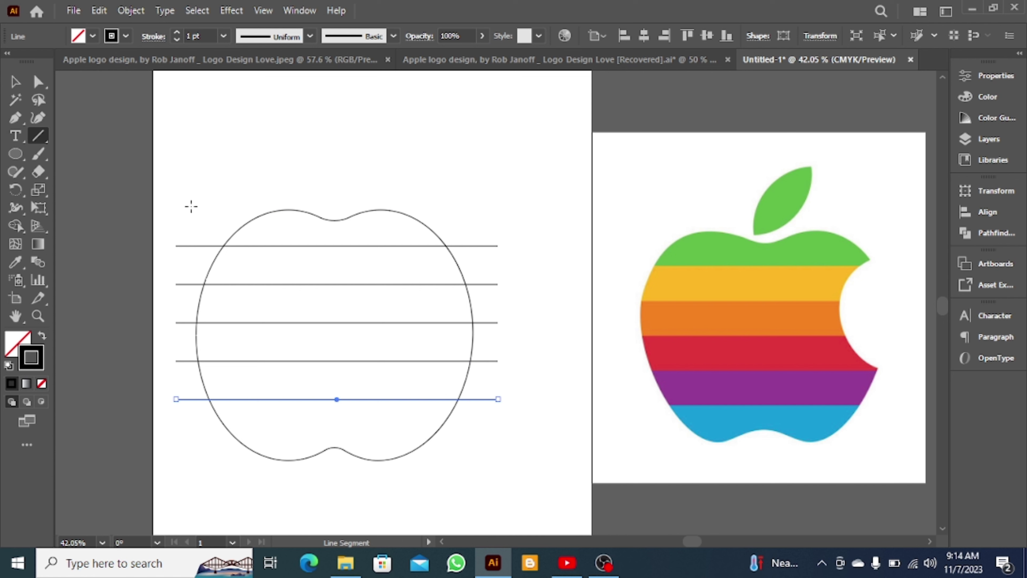
drag(188, 210, 502, 210)
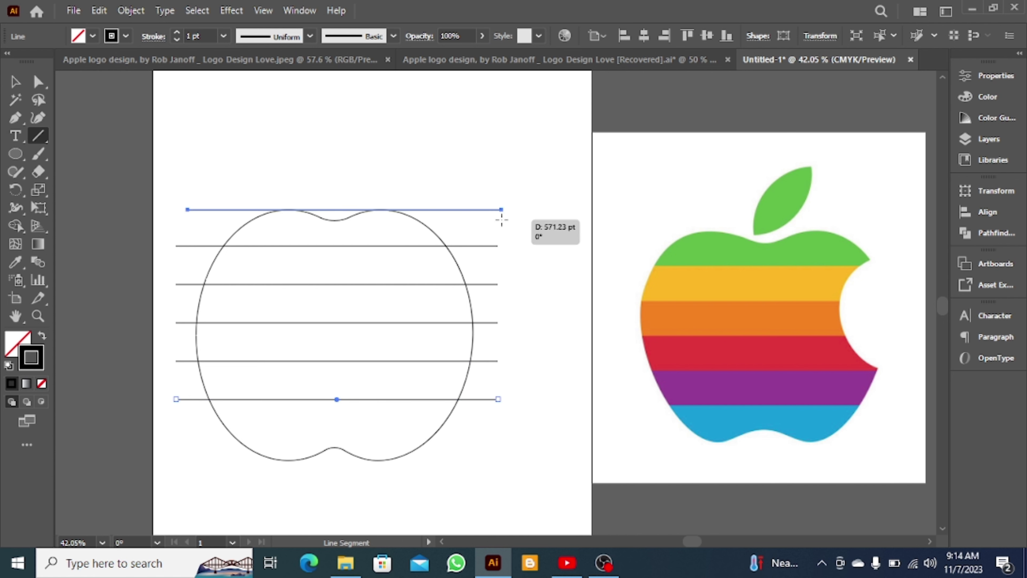
click(9, 84)
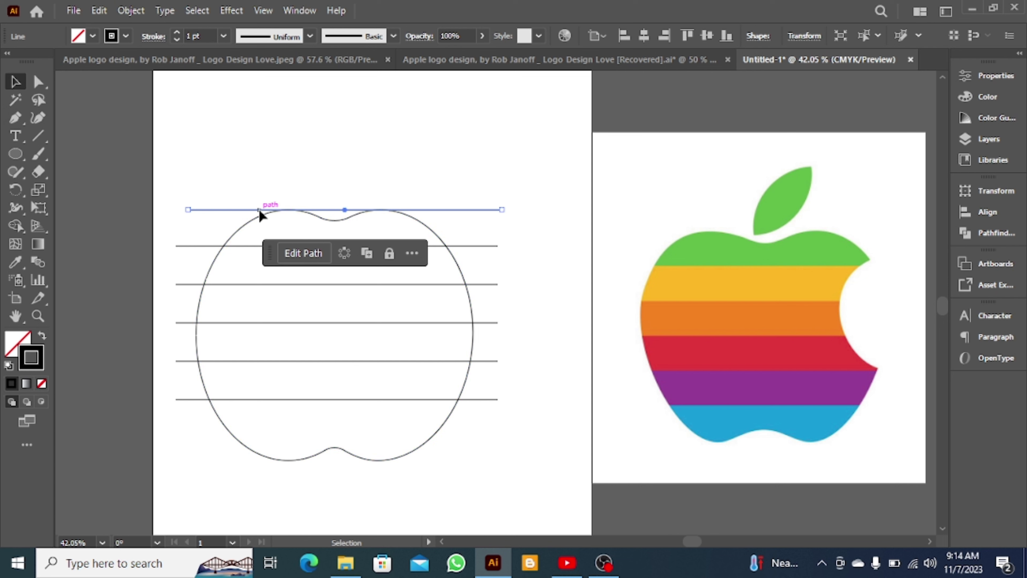
drag(259, 212, 245, 460)
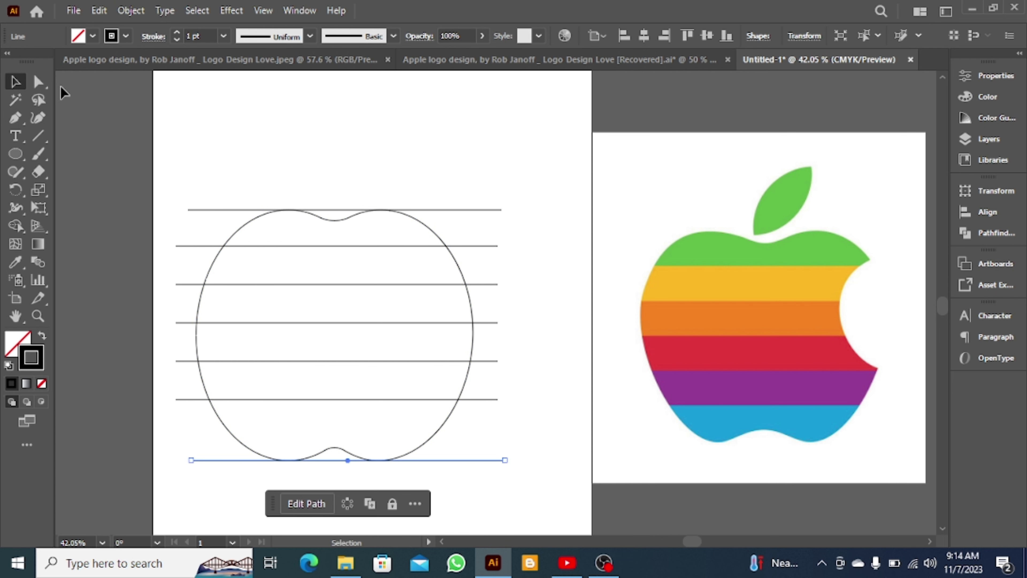
Distribute all seven horizontal lines evenly in the vertical direction across the apple's height, aligned to the selection
drag(534, 188, 484, 471)
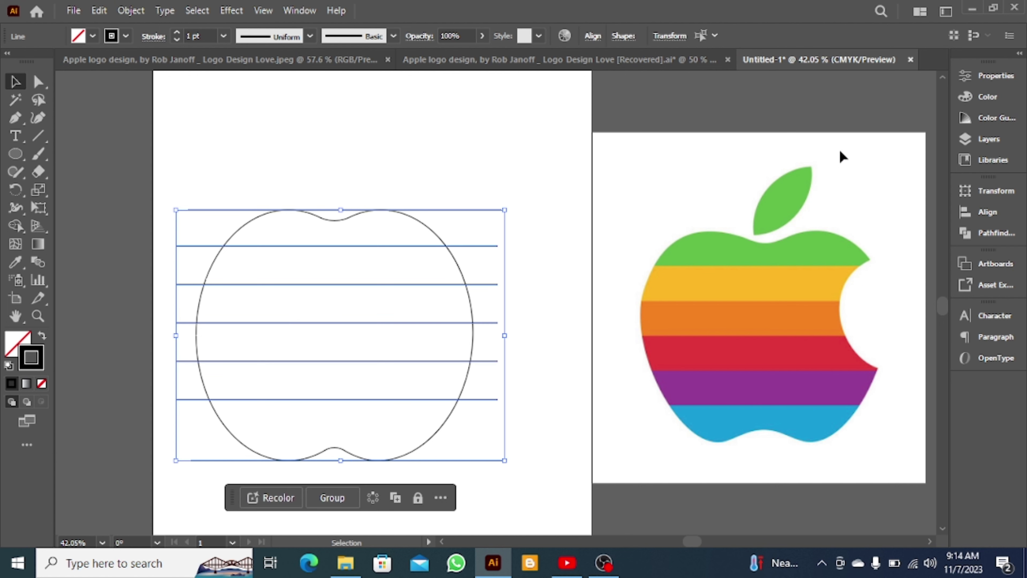
click(999, 213)
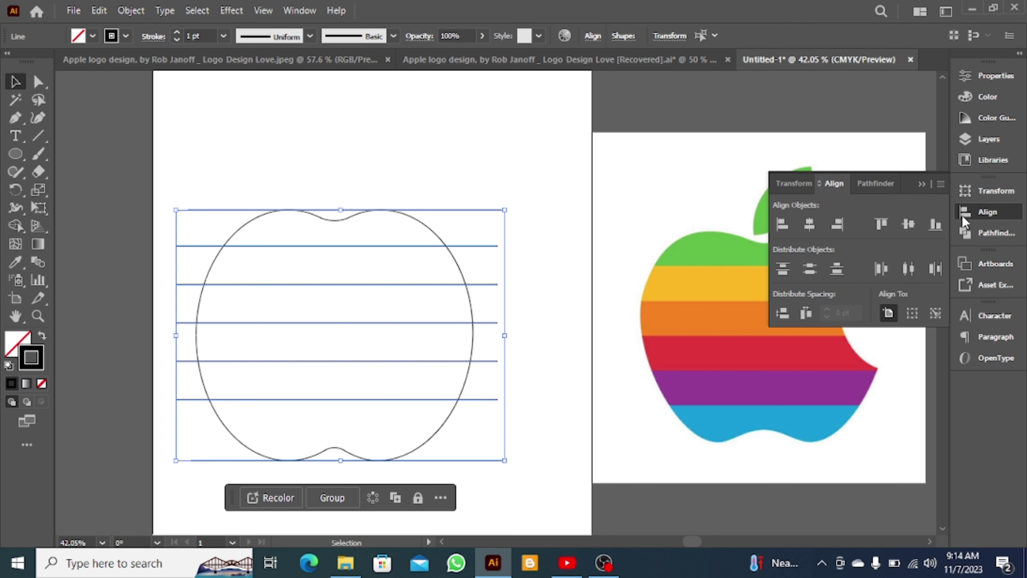
click(785, 268)
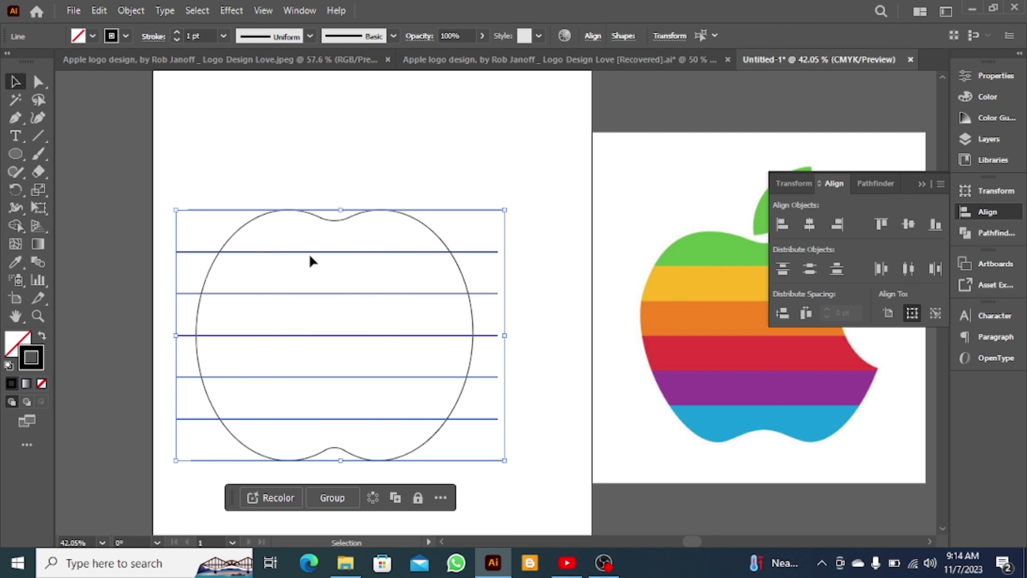
click(100, 160)
Divide the apple outline into horizontal stripes with the lines, using the Pathfinder Divide operation
drag(209, 161, 407, 463)
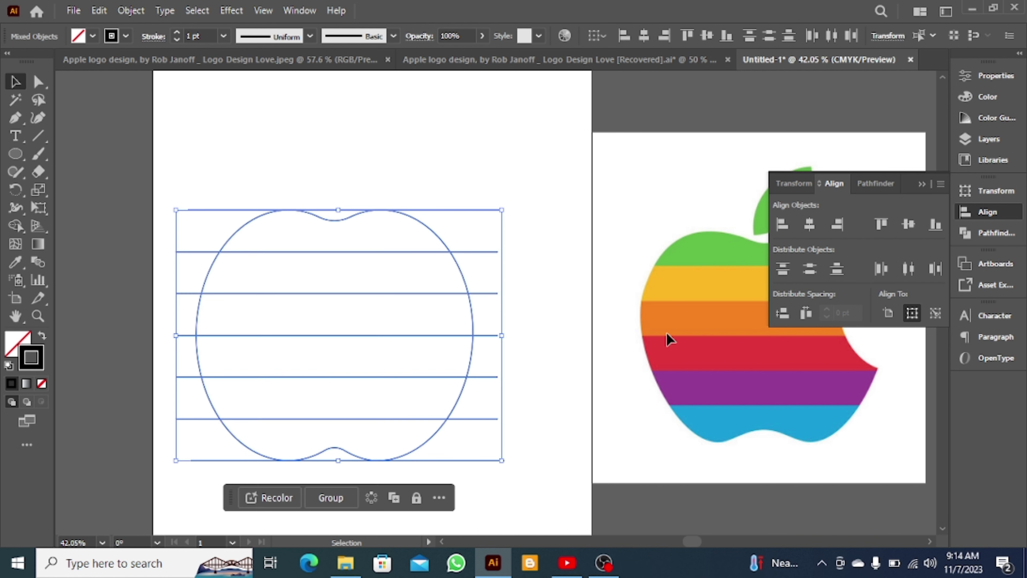
click(999, 233)
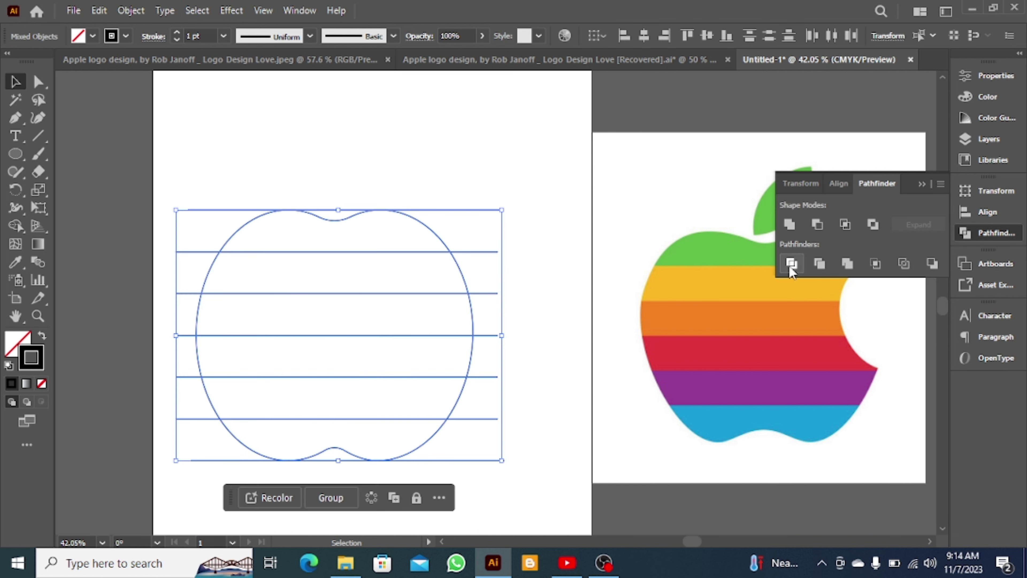
click(790, 264)
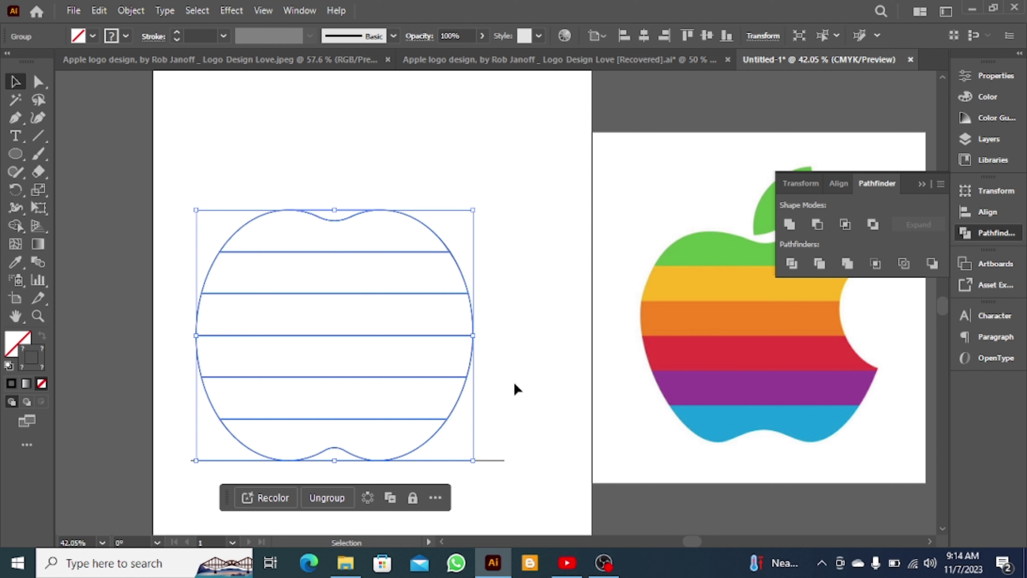
Delete the leftover line along the apple's bottom edge
click(484, 419)
drag(504, 429, 477, 465)
key(Delete)
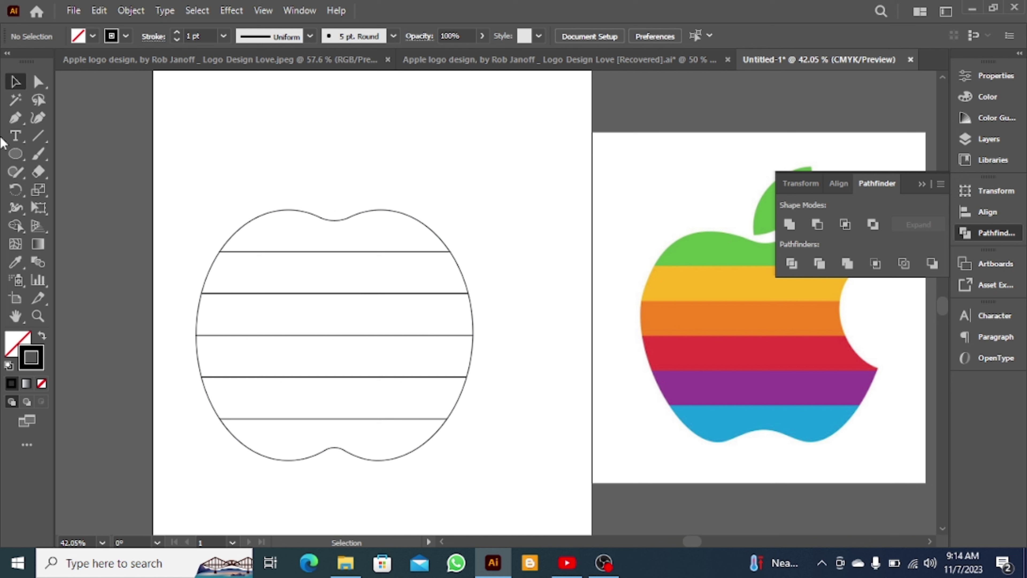
Draw an ellipse about 74 by 116 pt above the apple, copy it sideways to overlap, and intersect both into a leaf
click(13, 157)
drag(264, 129, 305, 192)
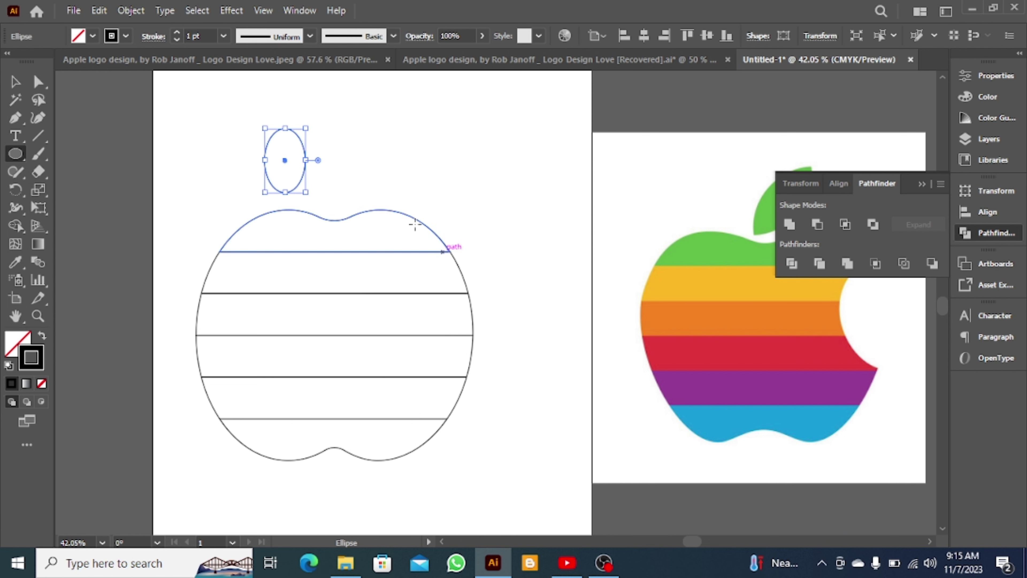
click(15, 82)
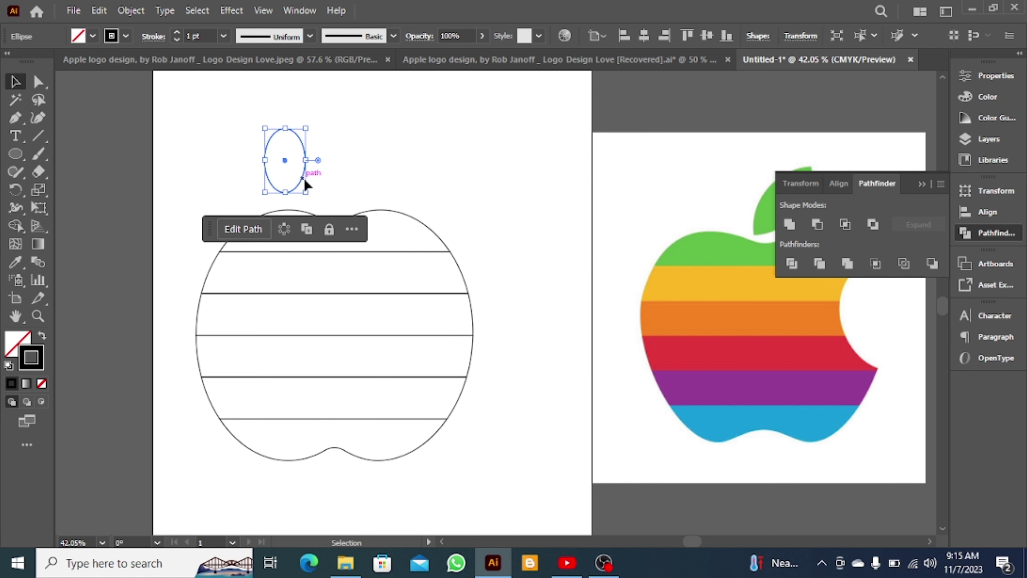
mouse_move(304, 183)
mouse_down()
mouse_move(339, 184)
mouse_move(325, 184)
mouse_up()
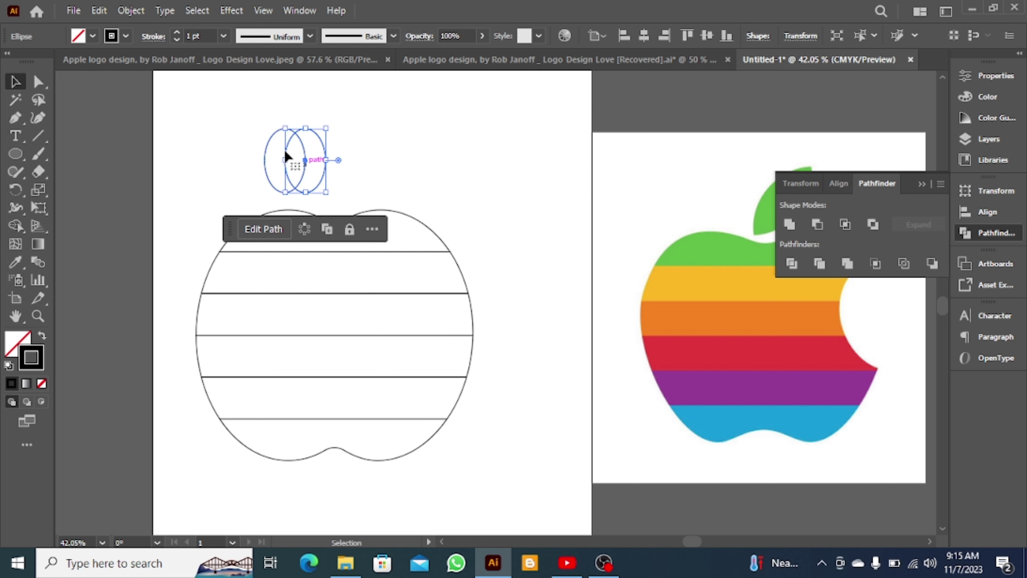
drag(253, 130, 370, 161)
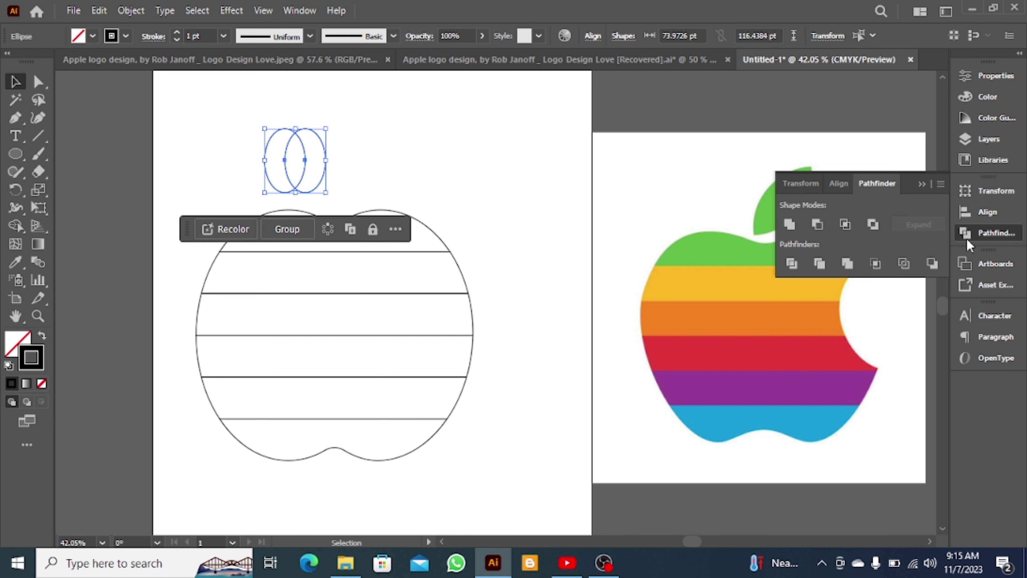
click(845, 224)
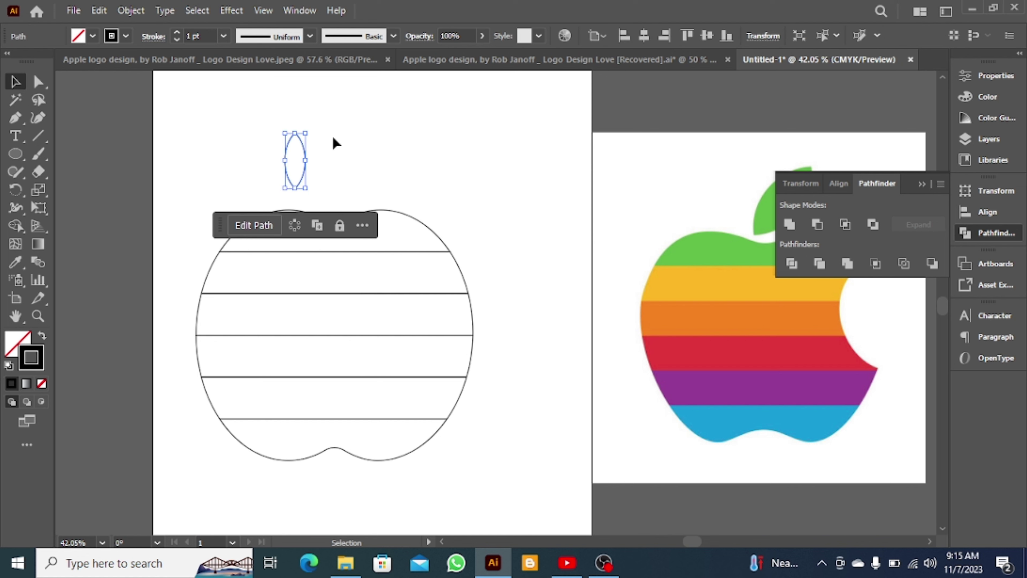
Tilt the leaf clockwise and position it just above the notch at the apple's top
drag(306, 134, 362, 192)
click(541, 207)
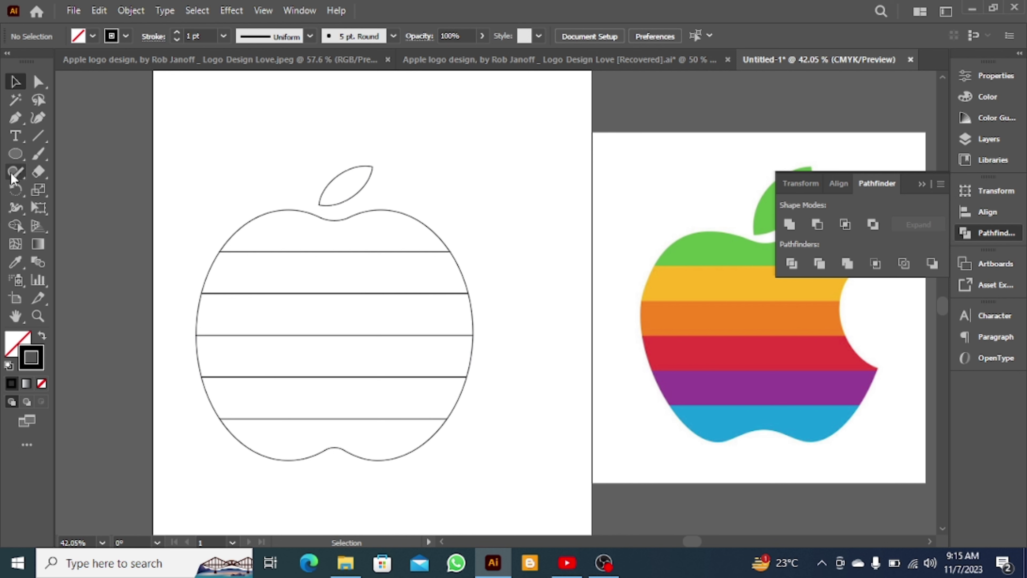
click(915, 187)
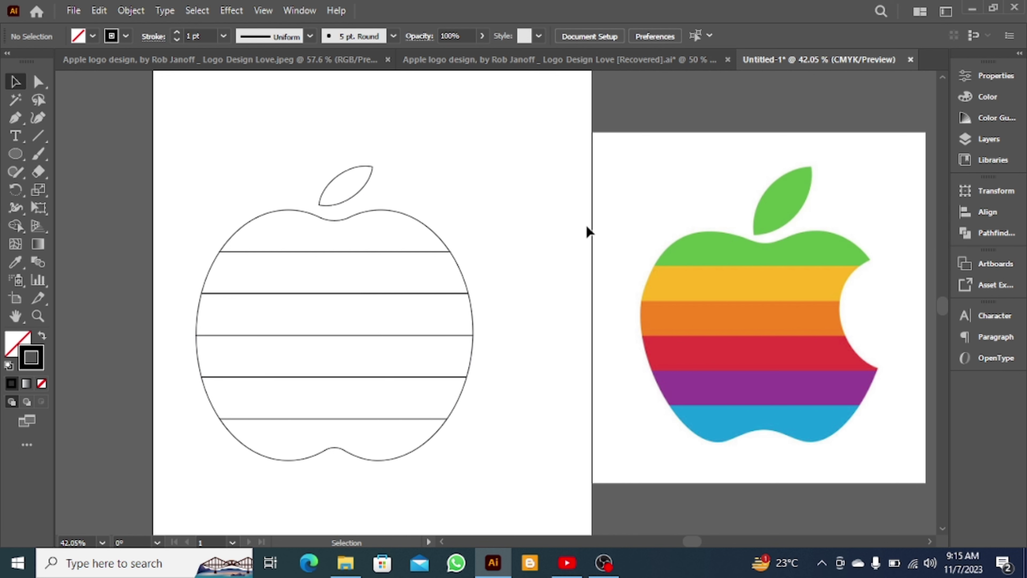
Ungroup the divided apple so that each stripe can be selected separately
drag(590, 231, 336, 431)
right_click(309, 316)
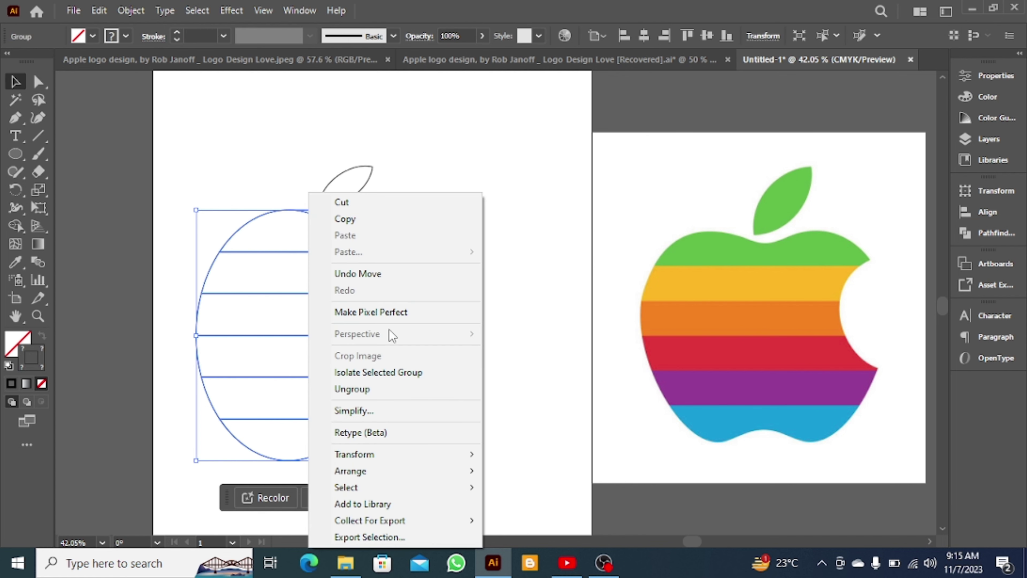
click(385, 390)
click(548, 202)
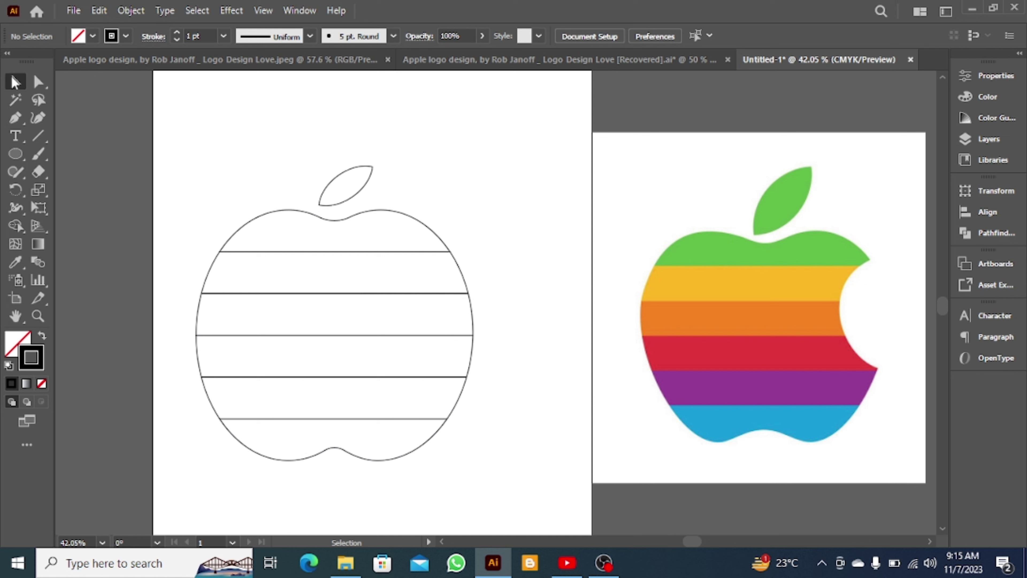
Fill the apple's top stripe with the green sampled from the reference logo using the Eyedropper
click(262, 251)
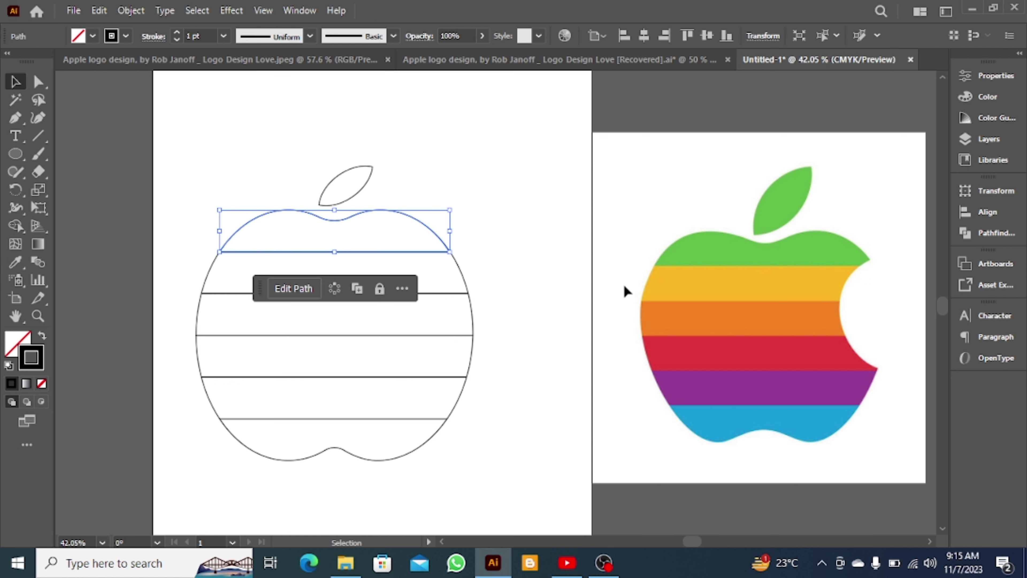
click(17, 262)
click(802, 249)
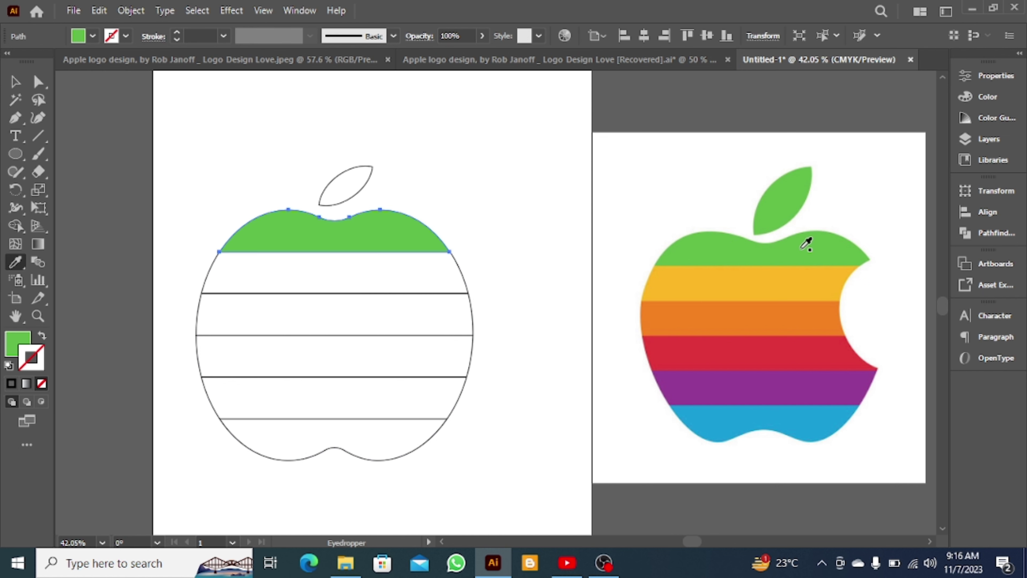
key(v)
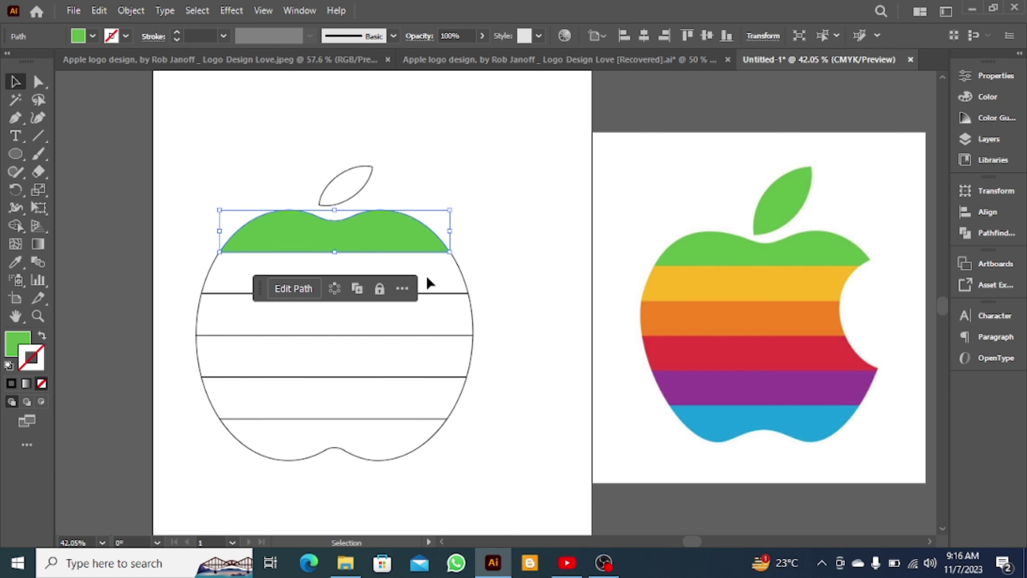
Fill the apple's second stripe with the yellow sampled from the reference logo using the Eyedropper
click(430, 272)
click(443, 293)
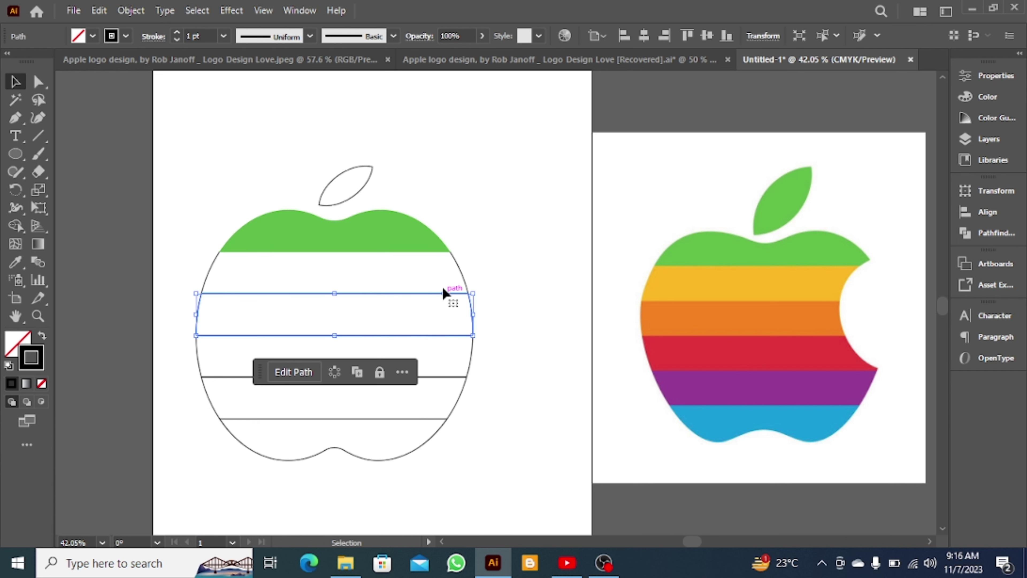
click(453, 269)
click(456, 267)
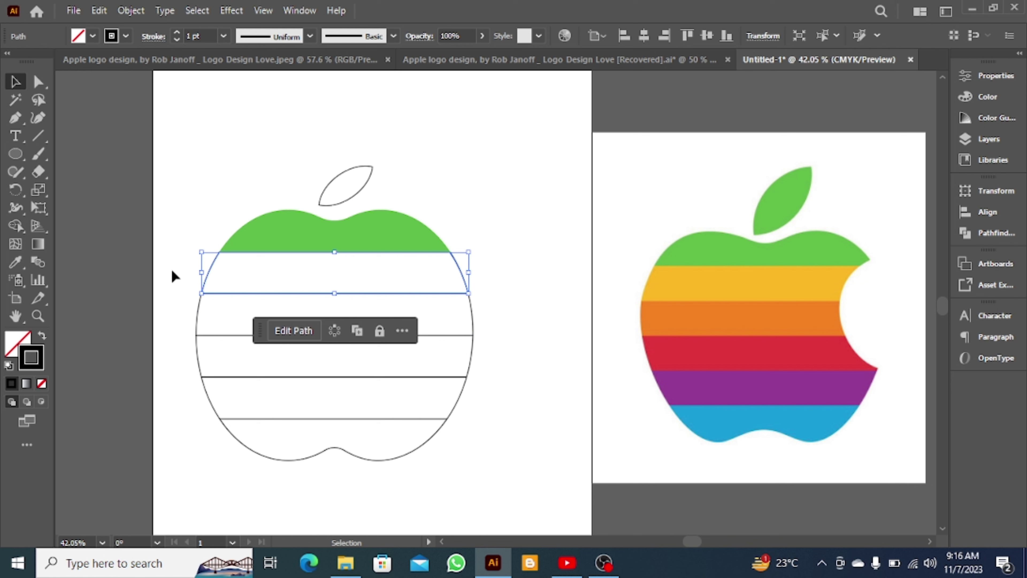
key(i)
click(604, 283)
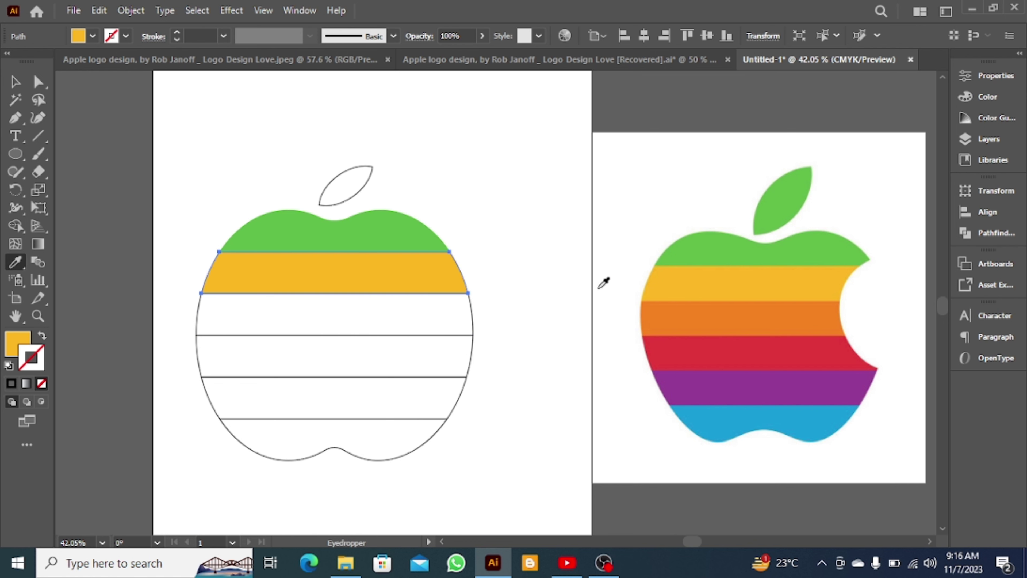
key(v)
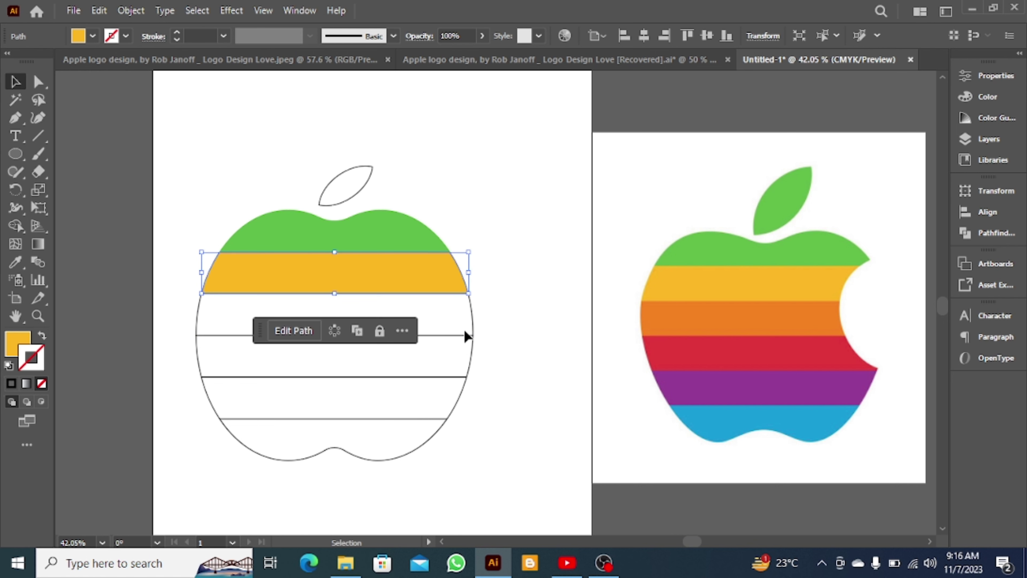
Fill the apple's third stripe with the orange sampled from the reference logo using the Eyedropper
click(470, 335)
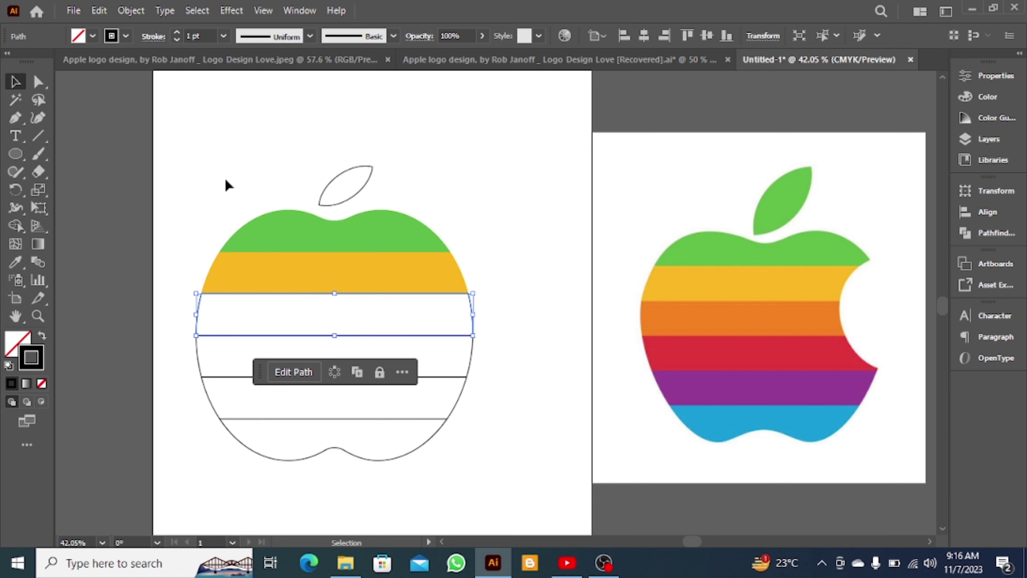
key(i)
click(650, 322)
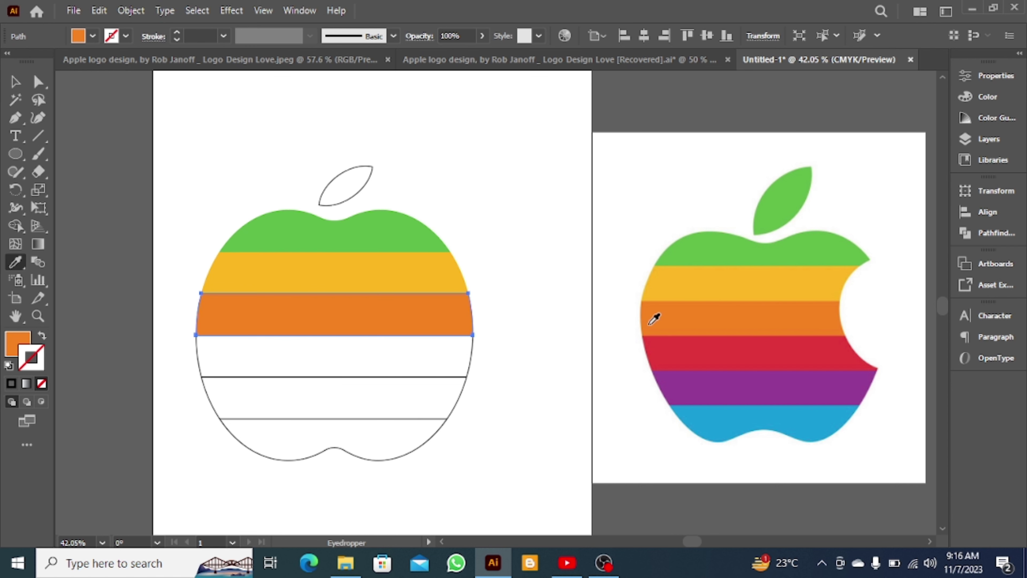
key(v)
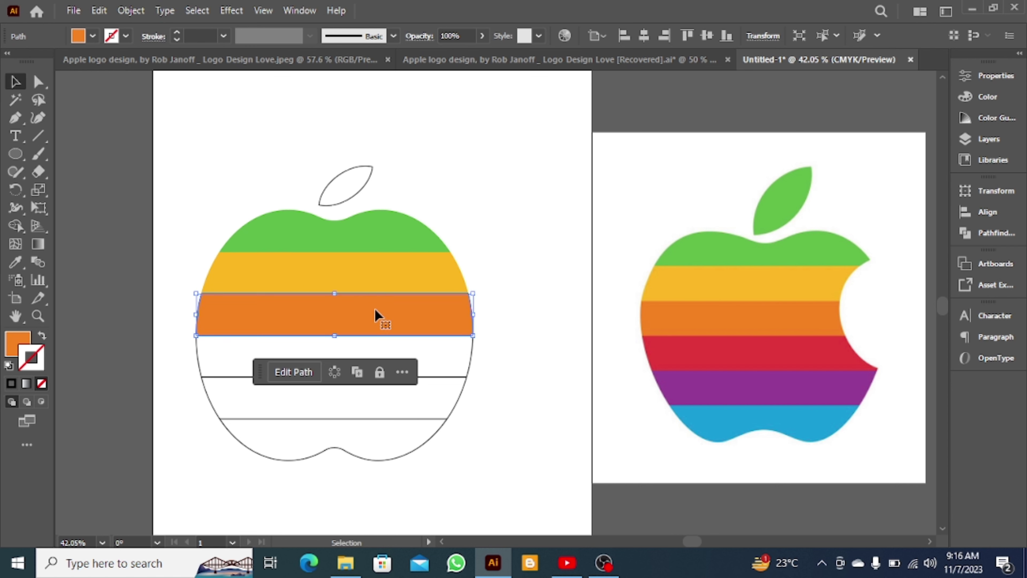
Fill the apple's fourth stripe with the red sampled from the reference logo using the Eyedropper
click(456, 378)
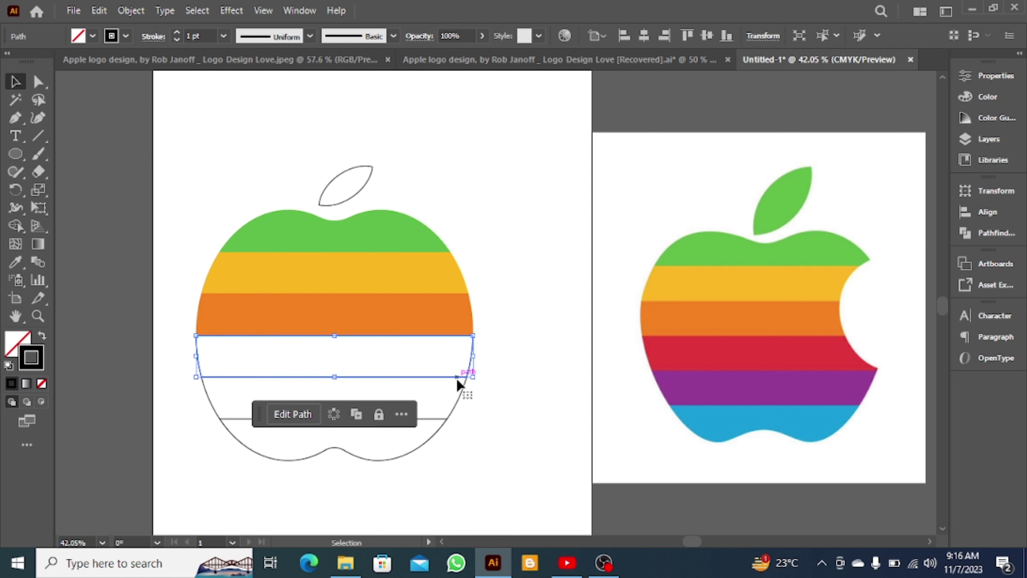
key(i)
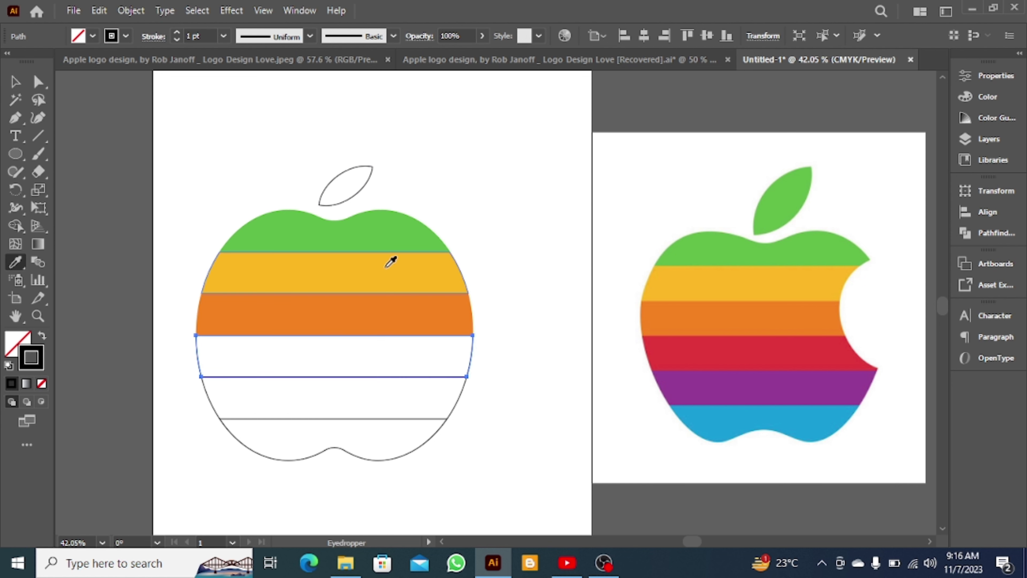
click(699, 357)
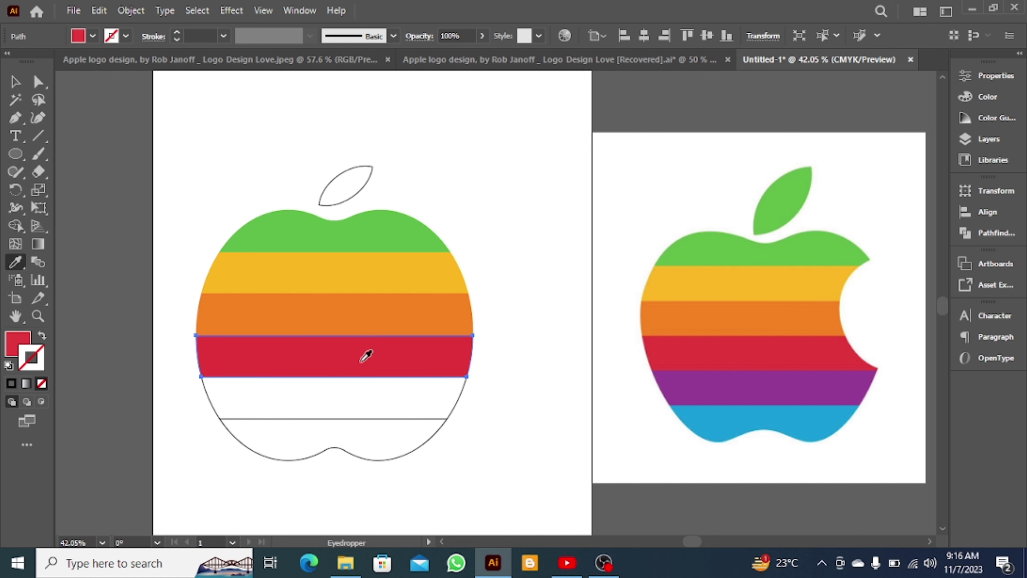
key(v)
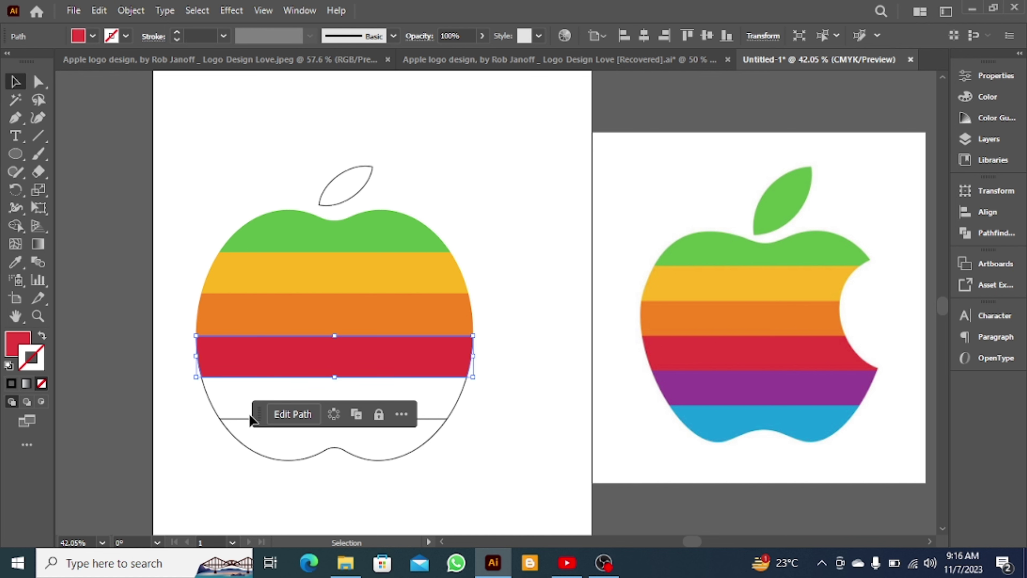
Fill the apple's fifth stripe with the purple sampled from the reference logo using the Eyedropper
click(233, 416)
click(208, 395)
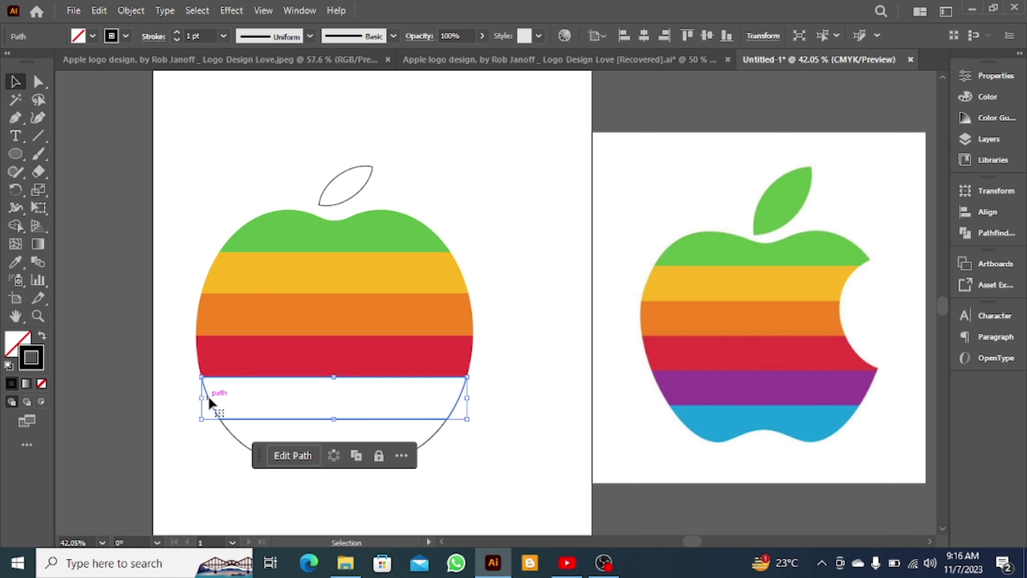
key(i)
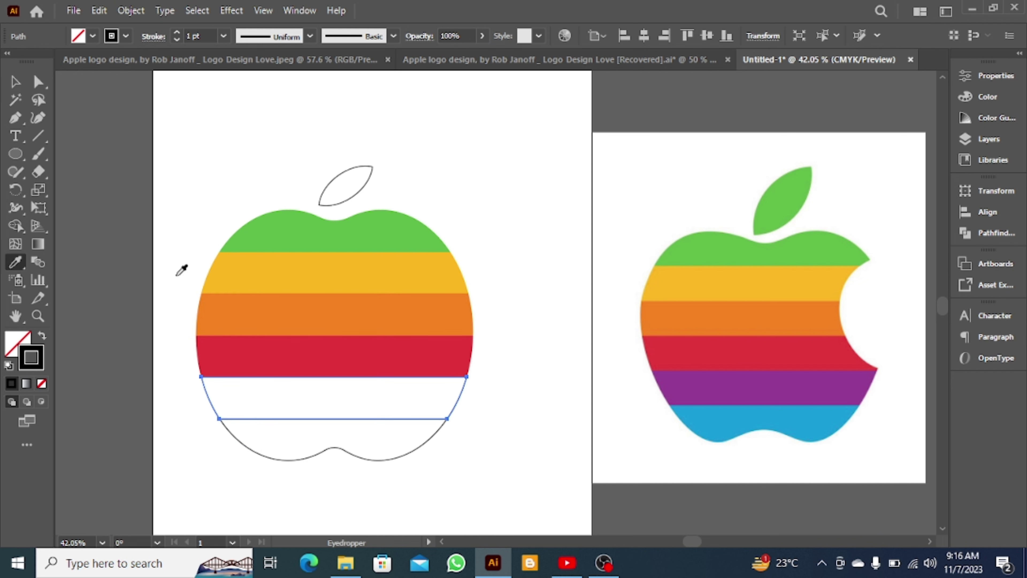
click(732, 384)
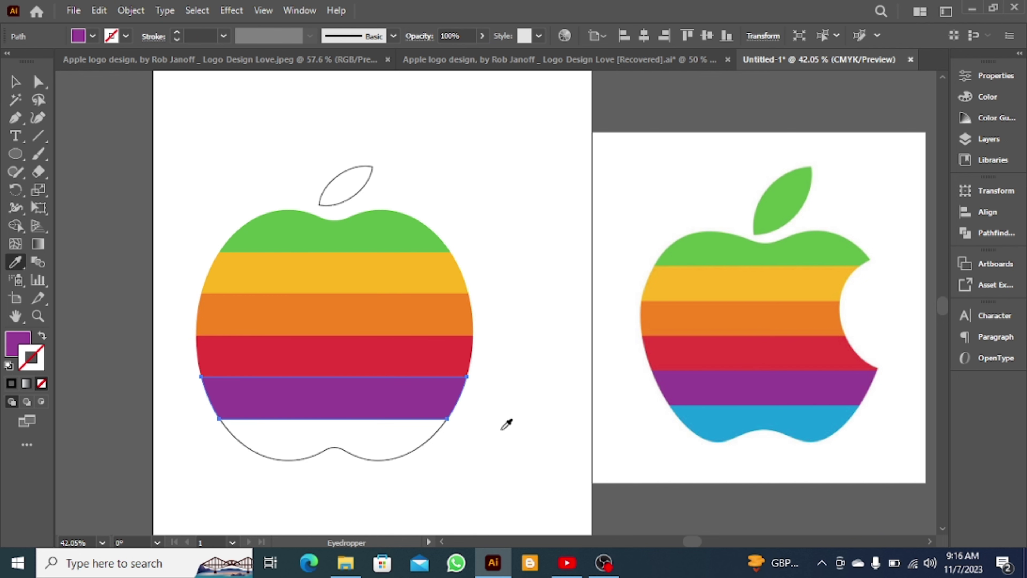
key(v)
Fill the apple's bottom stripe with the blue sampled from the reference logo using the Eyedropper
click(437, 430)
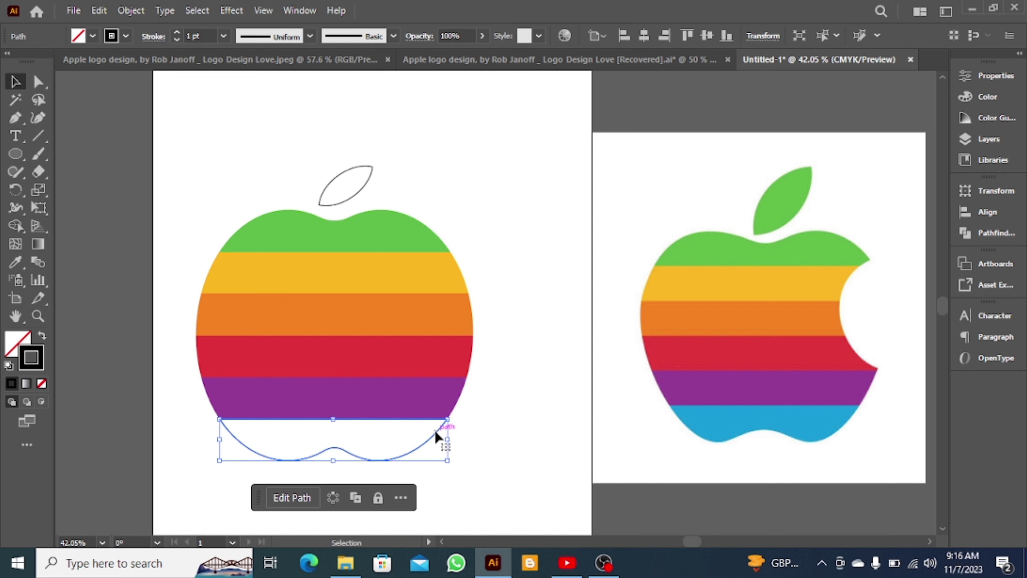
key(i)
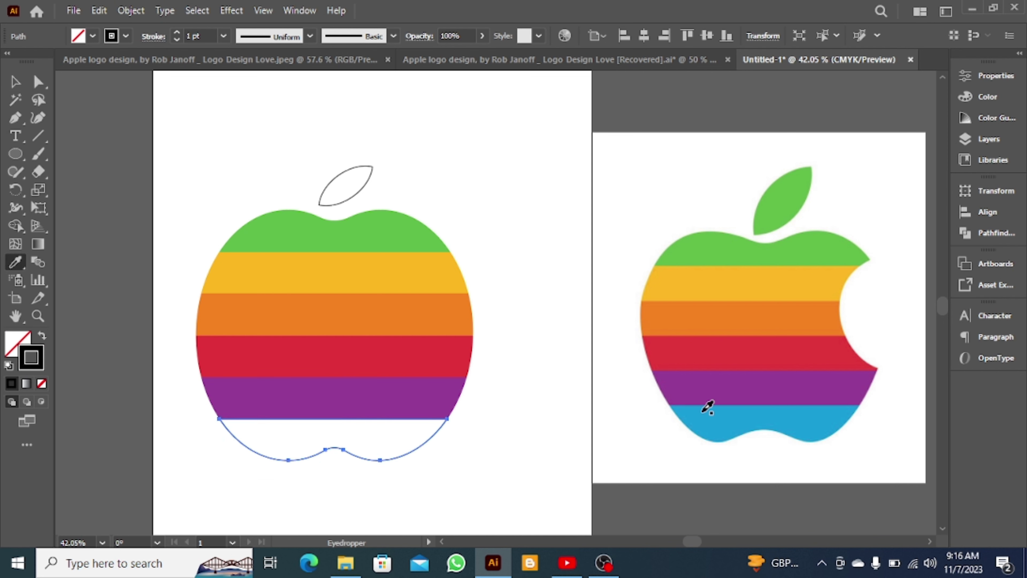
click(707, 408)
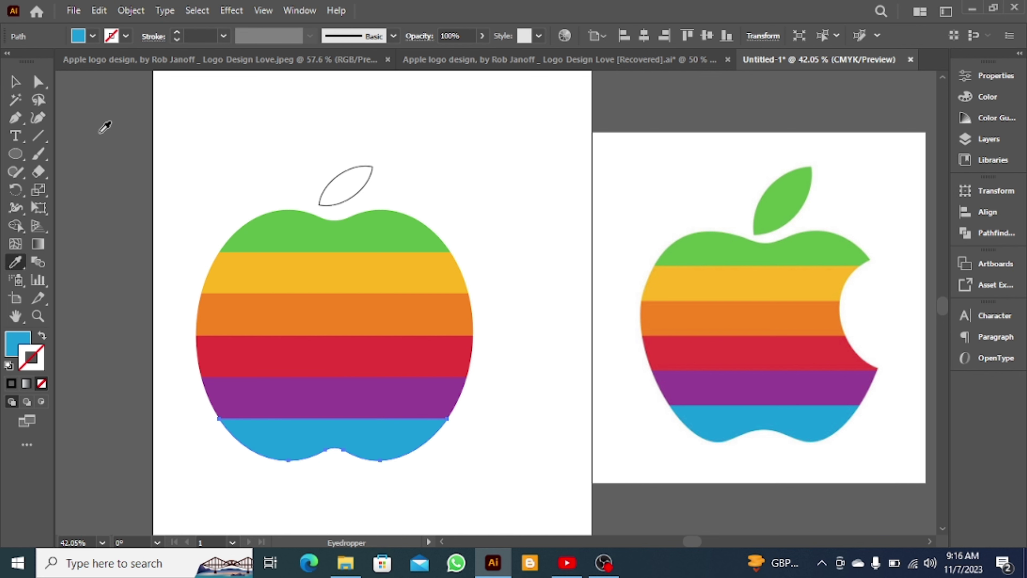
key(v)
Fill the leaf with the green sampled from the reference logo's leaf using the Eyedropper, and deselect it
click(371, 168)
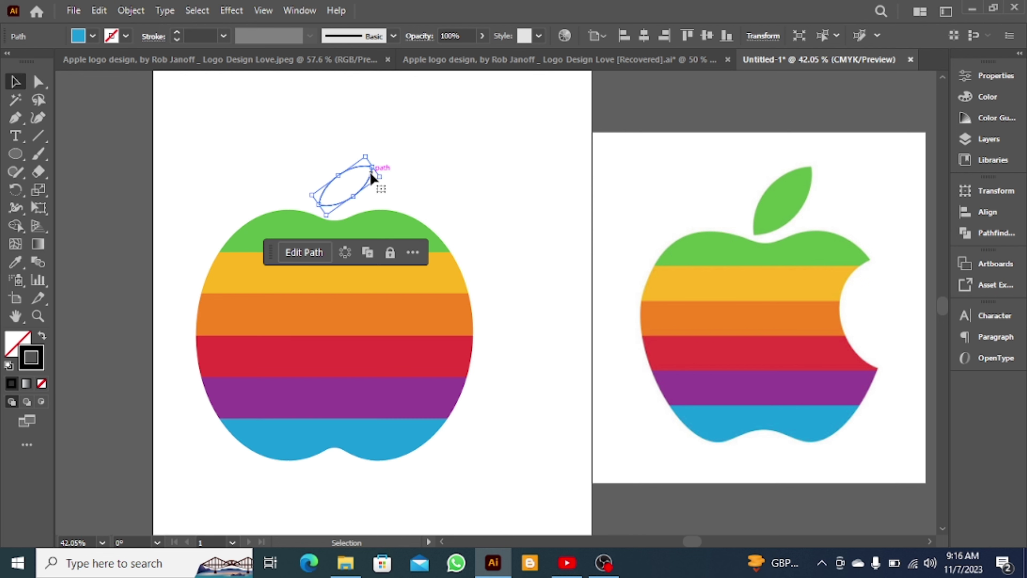
key(i)
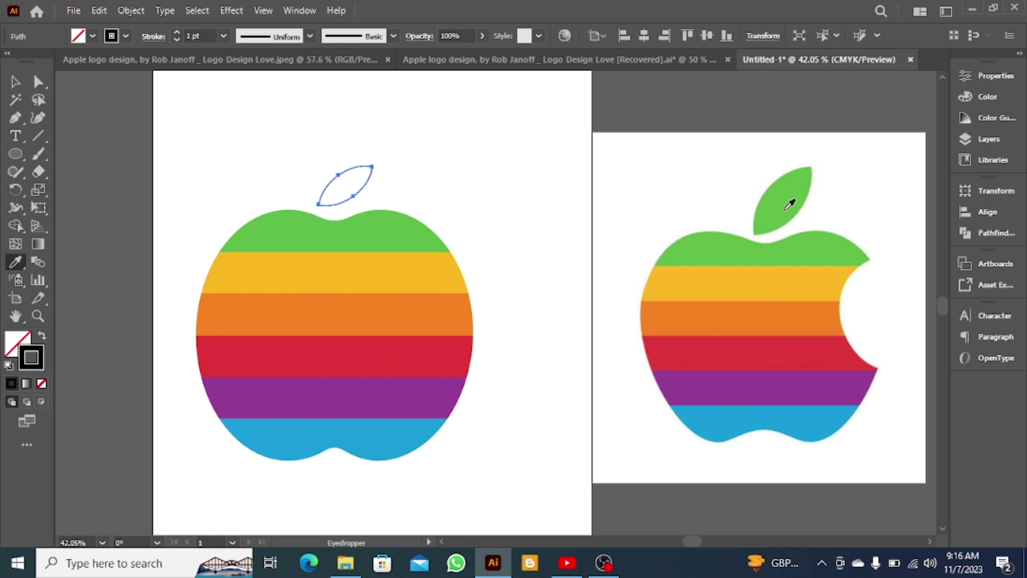
click(785, 191)
key(v)
click(487, 245)
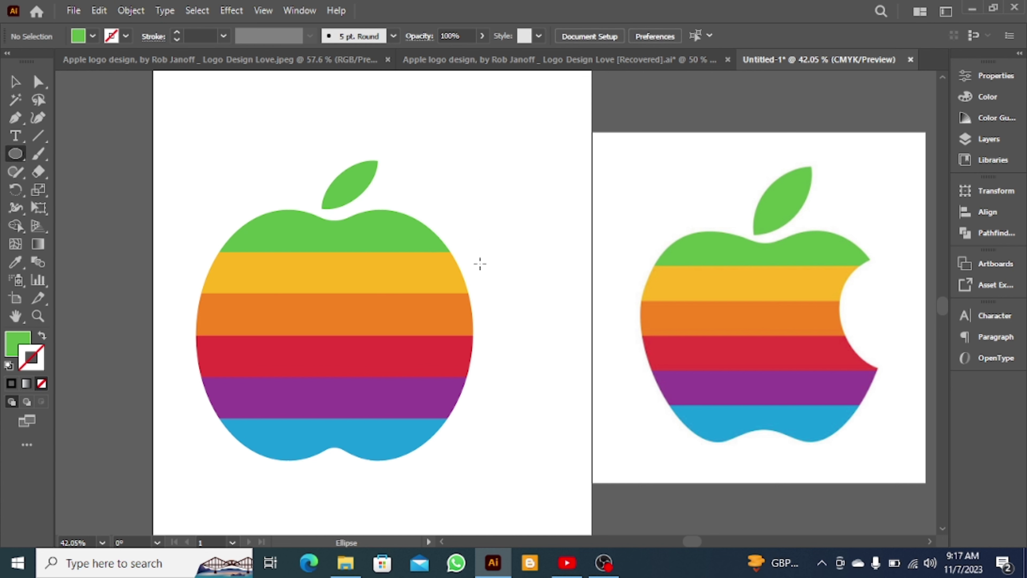
Draw a near-circular ellipse overlapping the apple's right edge and adjust its height and position to mark the bite
drag(414, 244, 539, 369)
key(v)
drag(468, 253, 465, 239)
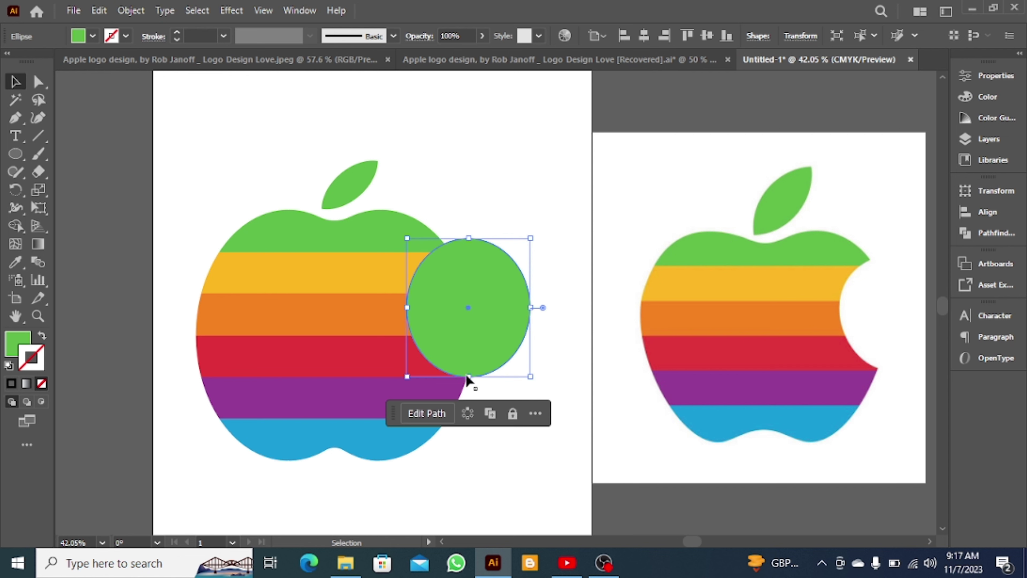
drag(471, 377, 470, 374)
click(487, 390)
click(472, 315)
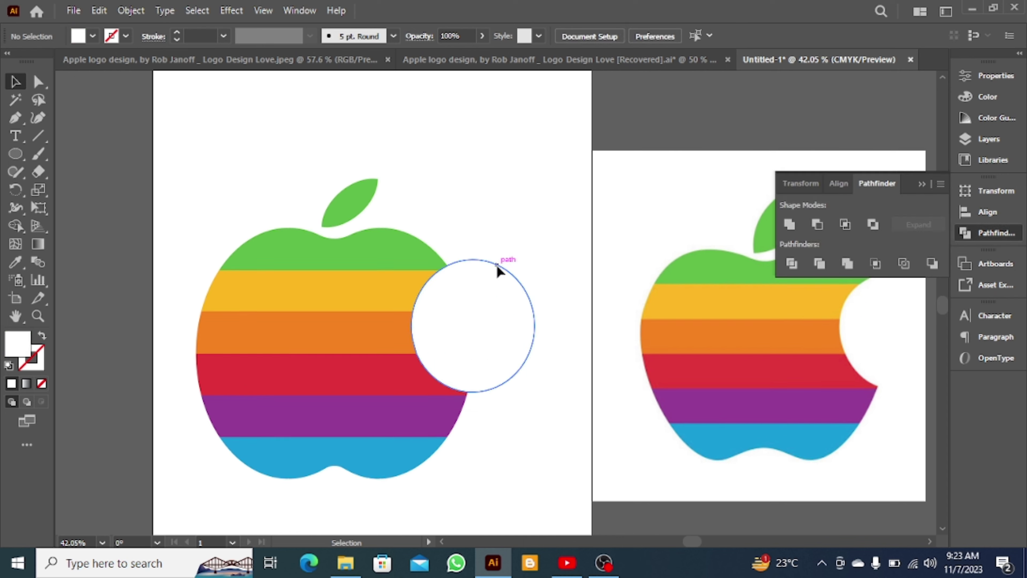
Remove the leftover white circle from the bite area and collapse the Pathfinder options
click(516, 272)
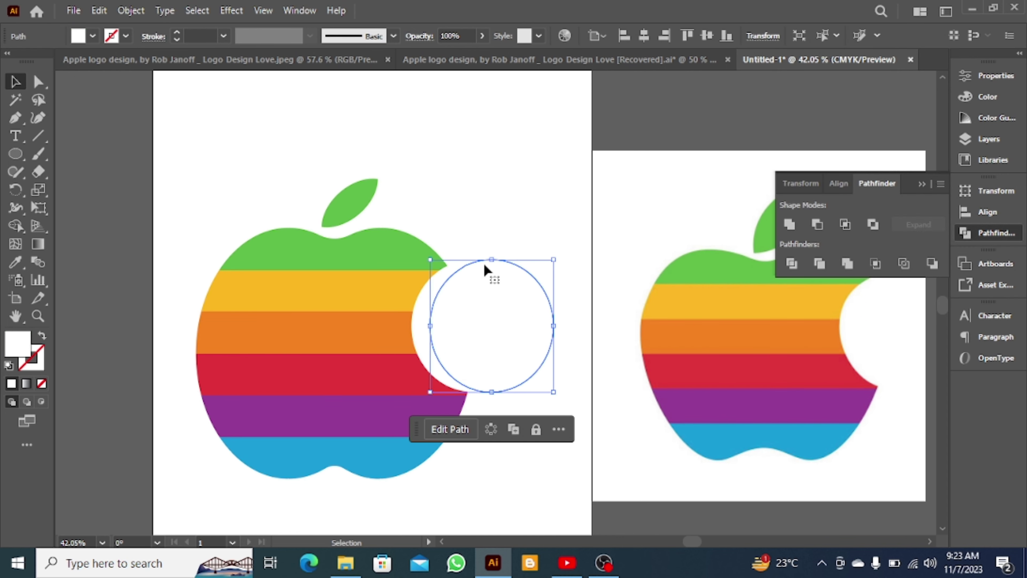
key(ctrl+shift+a)
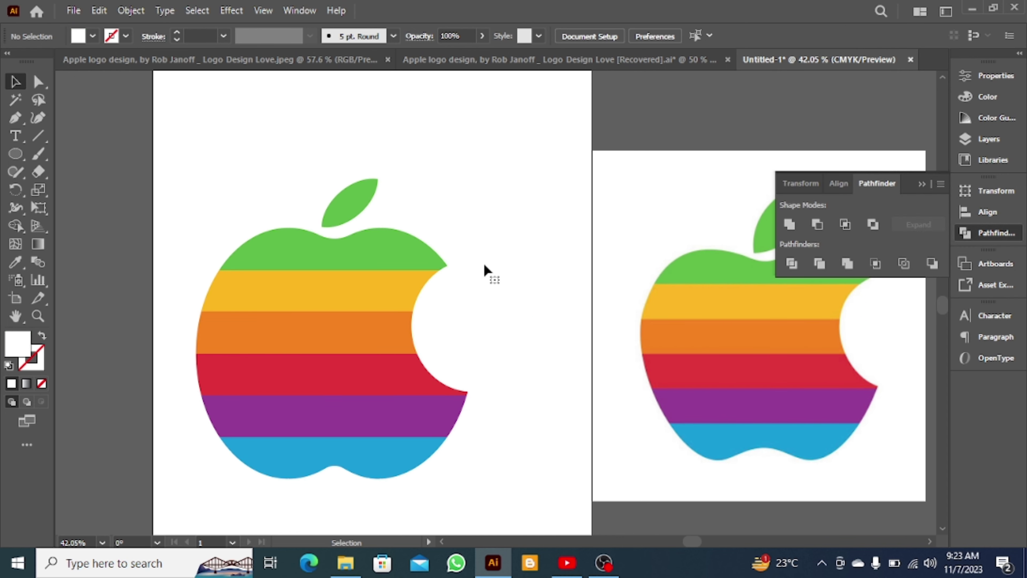
click(921, 184)
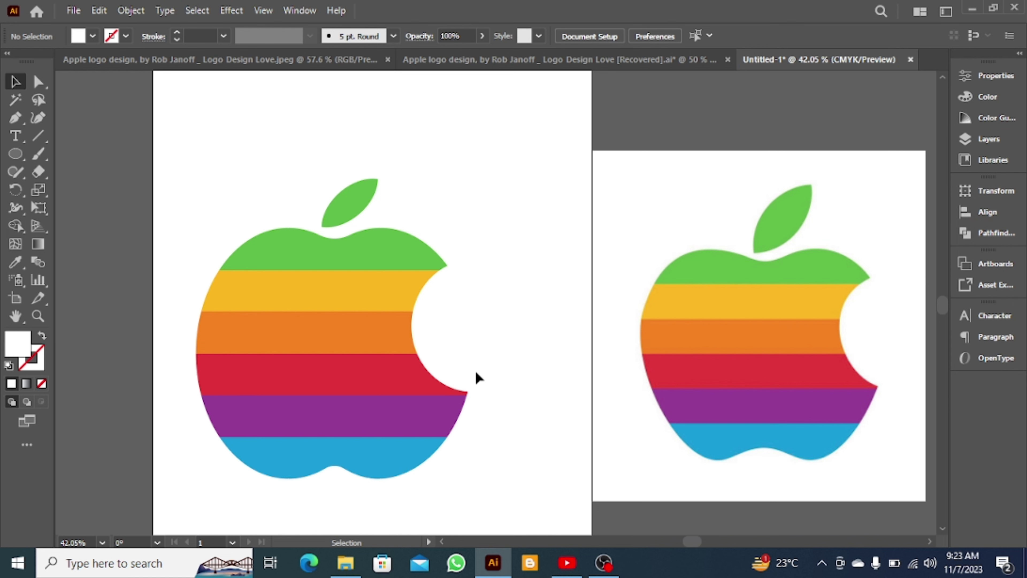
Delete the leftover unfilled path in the apple's top notch and group the leaf with all the stripes
scroll(476, 379, left, 5)
scroll(511, 385, up, 1)
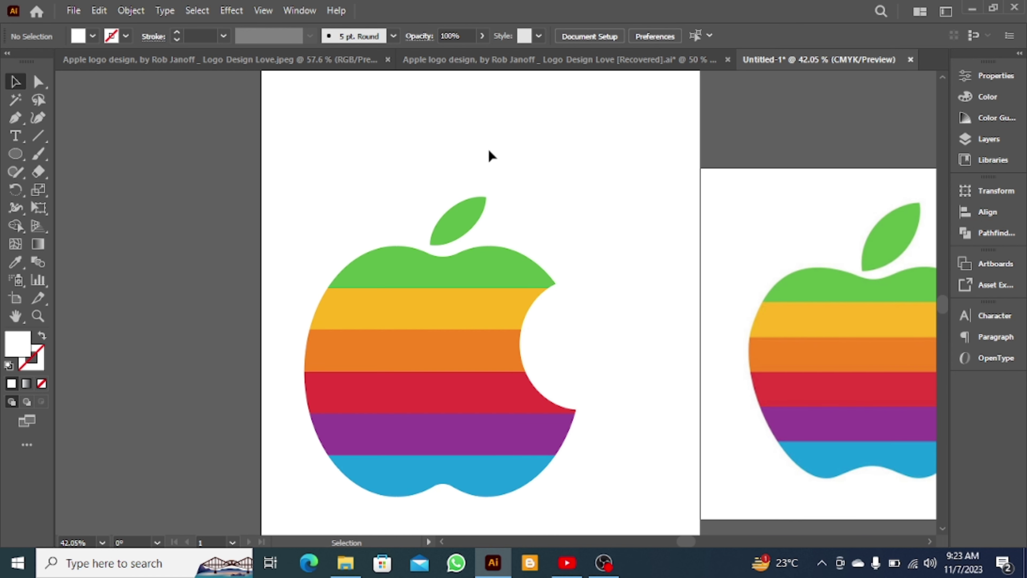
click(453, 244)
click(625, 263)
click(424, 245)
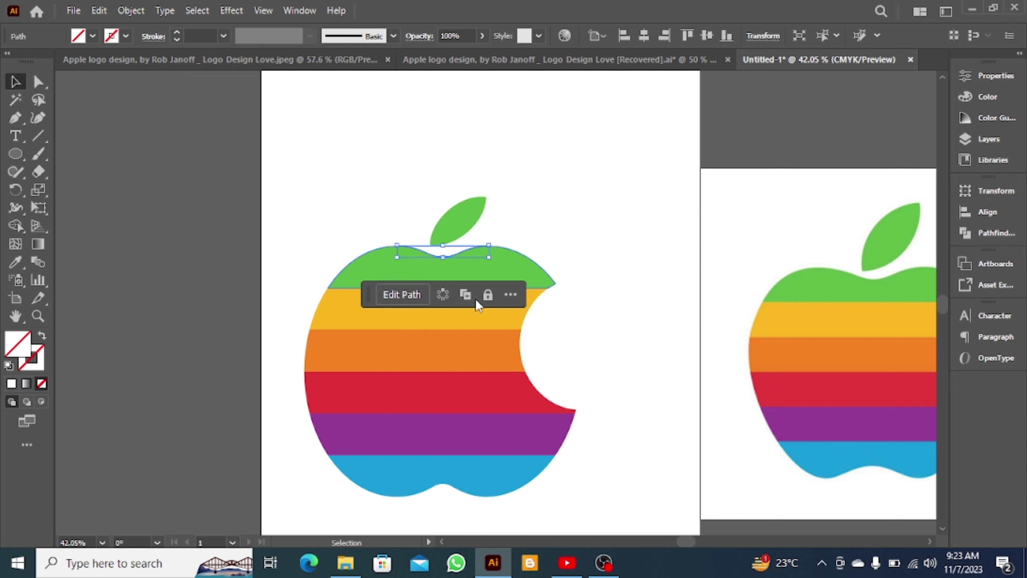
key(Delete)
drag(372, 181, 604, 451)
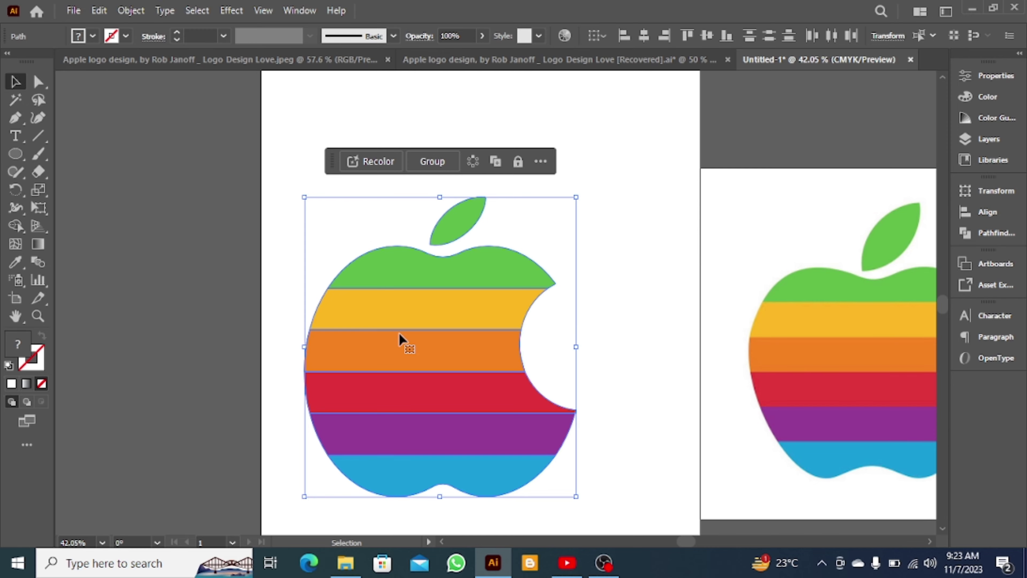
click(431, 163)
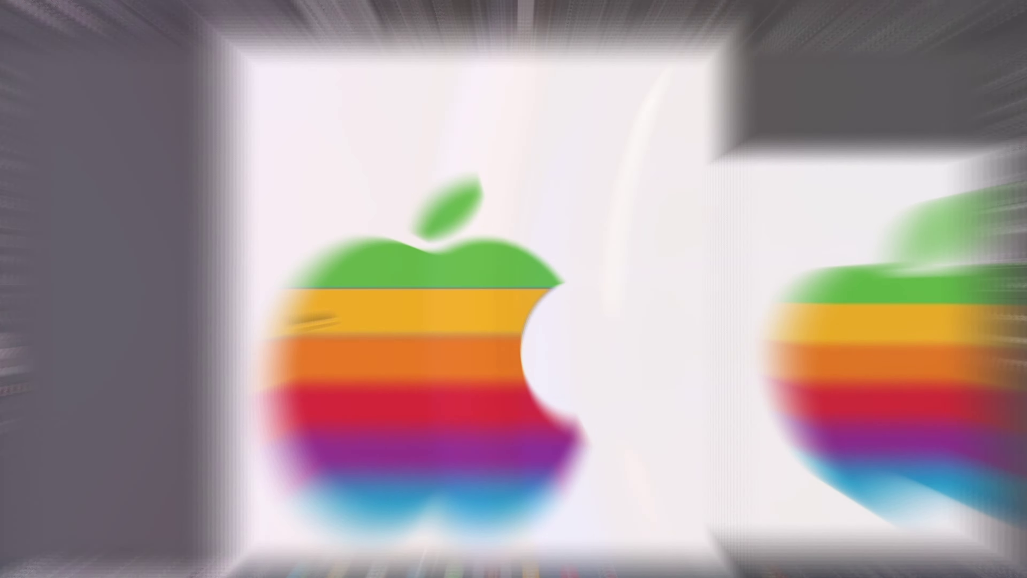